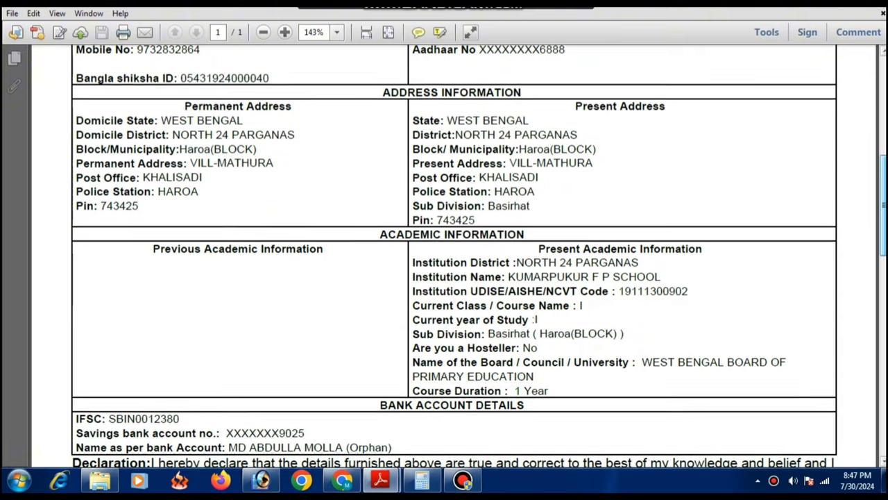
Scroll through the completed Aikyashree 2024-25 pre-matric application PDF in Adobe Reader
scroll(451, 256, up, 3)
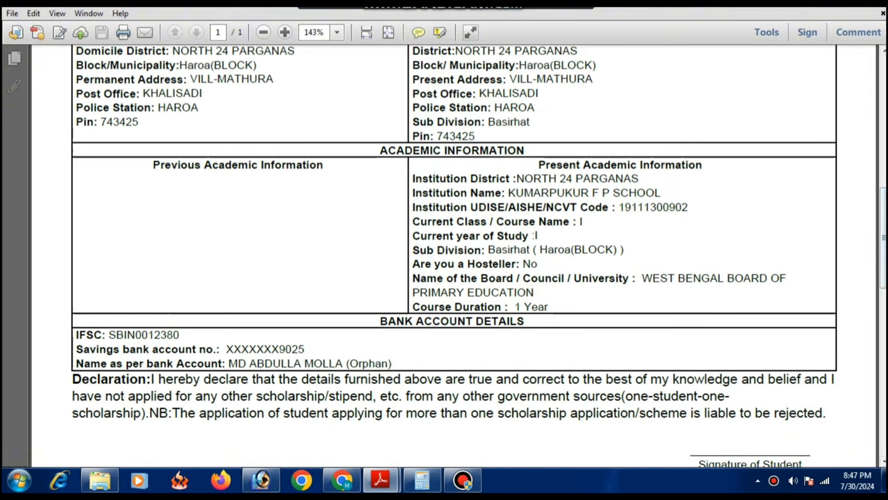
scroll(535, 235, up, 4)
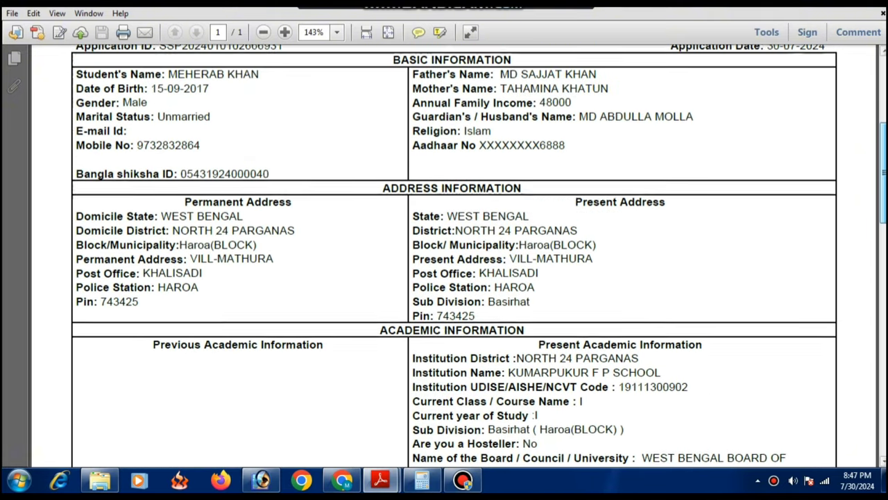
scroll(535, 349, down, 4)
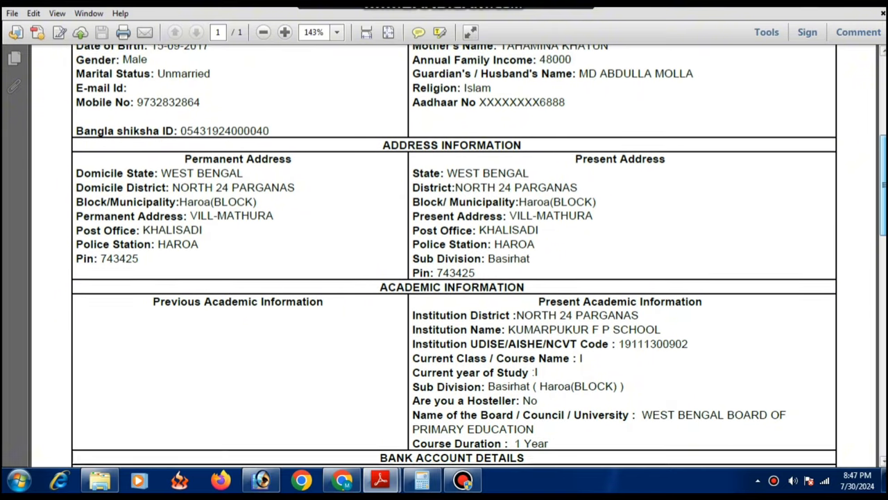
scroll(534, 350, down, 5)
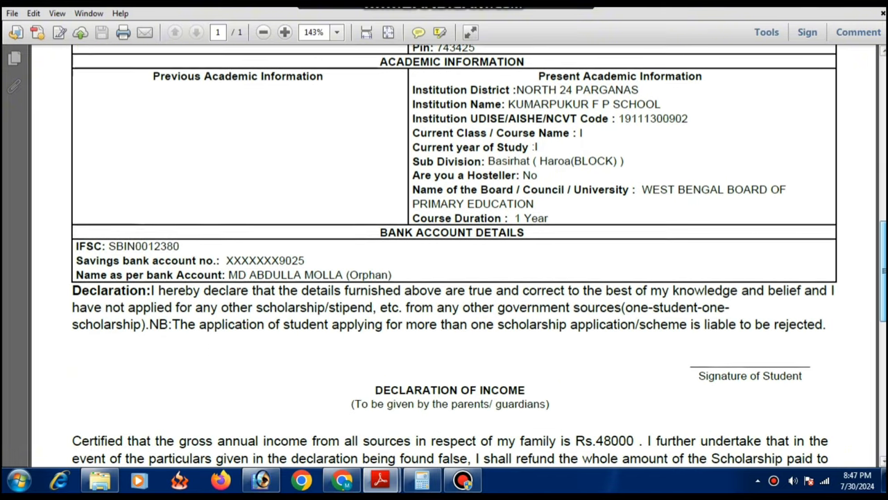
scroll(454, 250, up, 5)
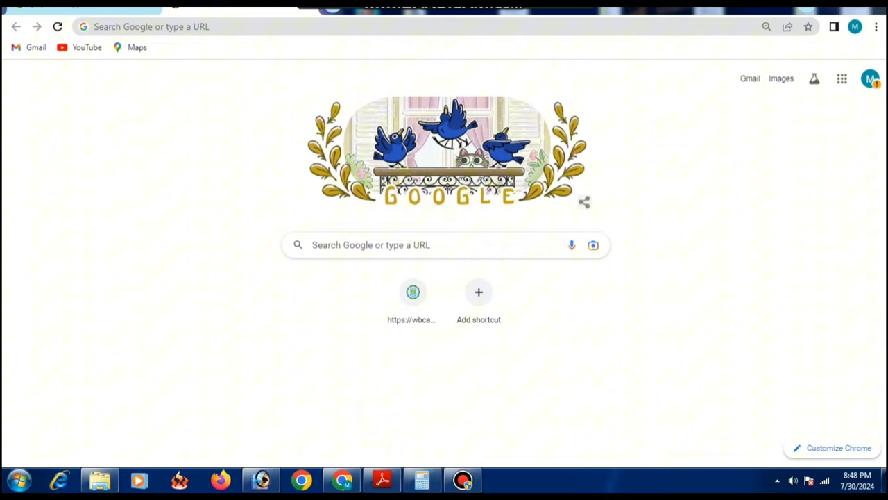
Search Google for 'aikosree' and open the wbmdfcscholarship.in scholarship result
click(371, 244)
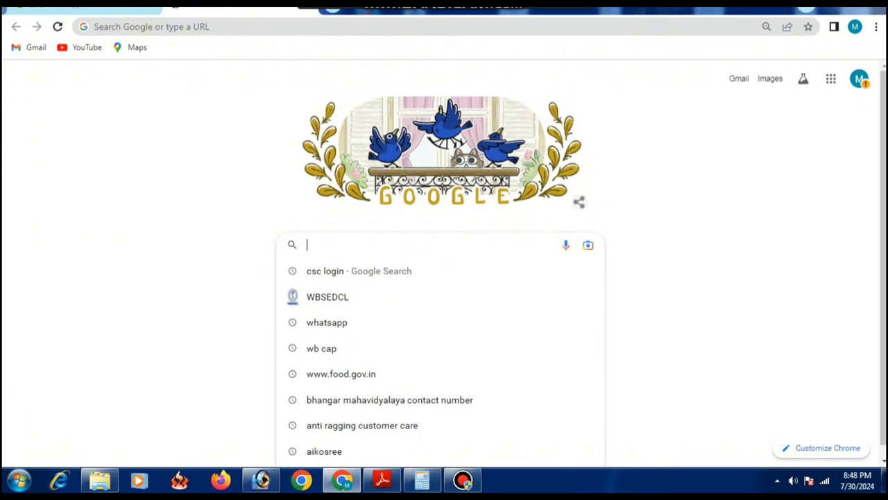
text(aikosree)
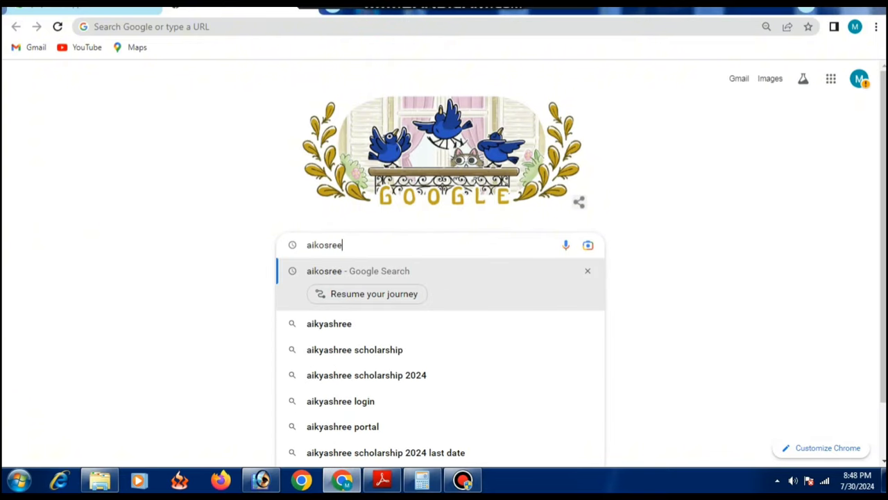
key(Return)
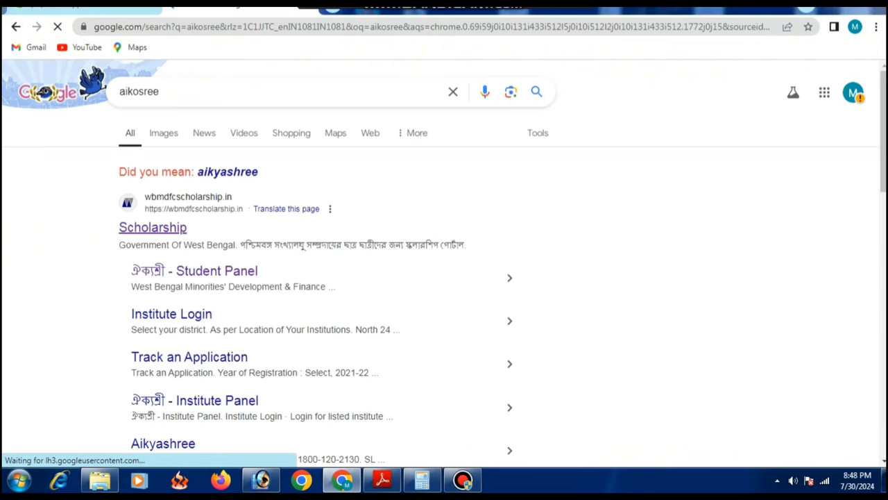
click(153, 227)
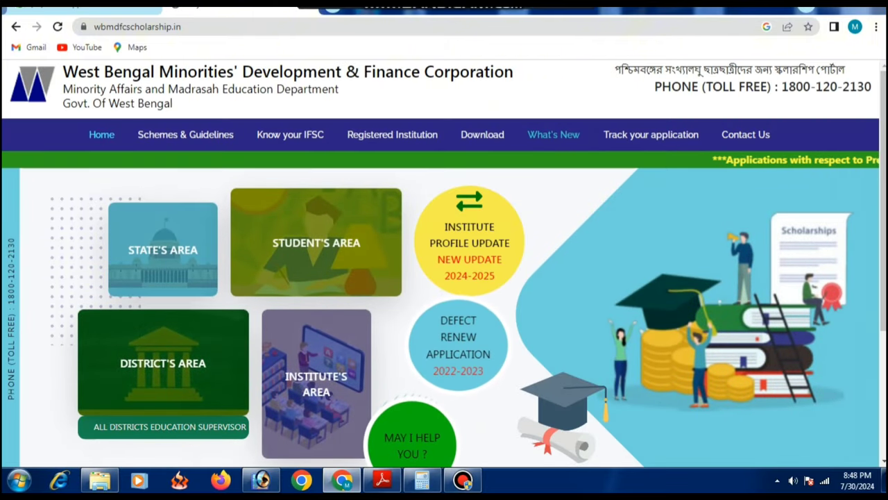
From Student's Area, start Fresh Registration 2024-2025 with North 24 Paraganas as the institute district
click(316, 263)
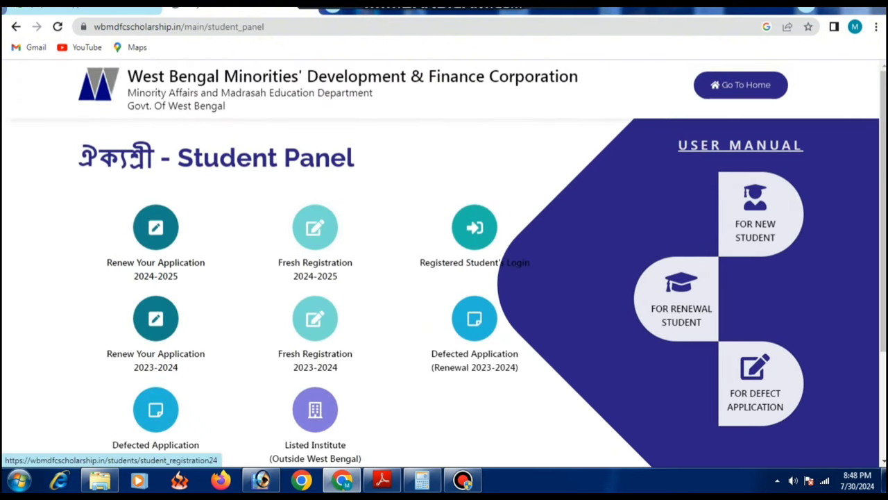
click(315, 227)
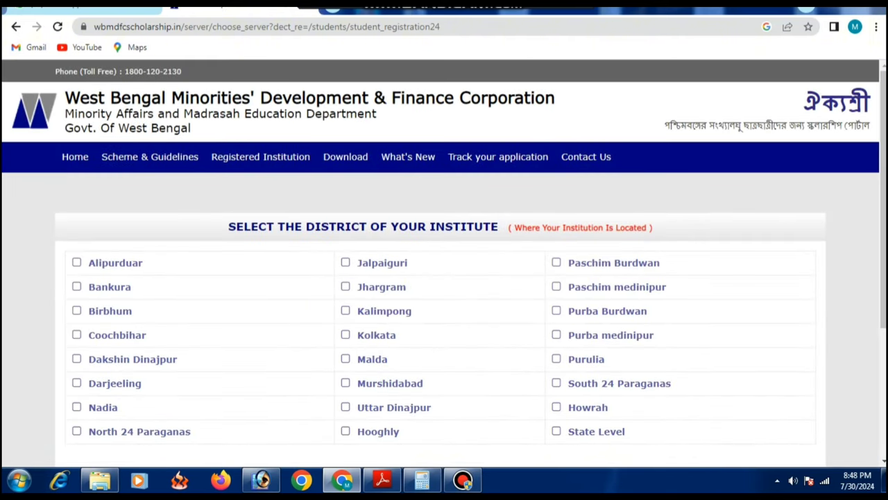
click(139, 430)
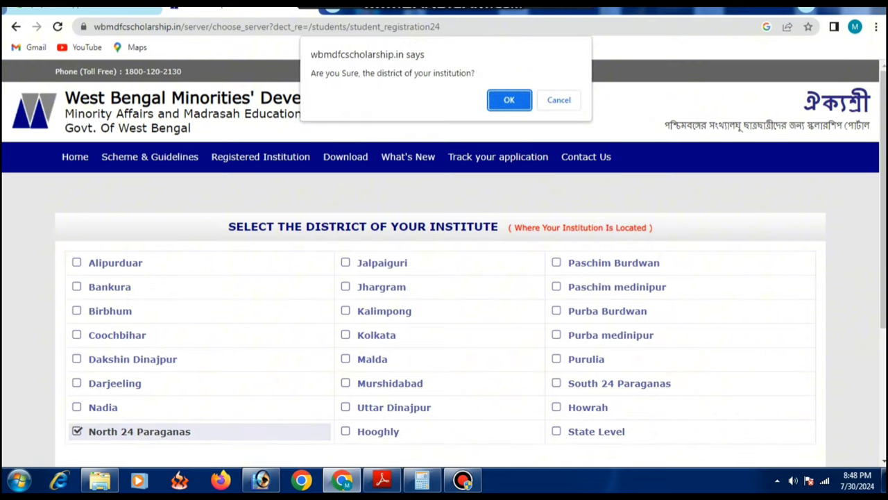
key(Return)
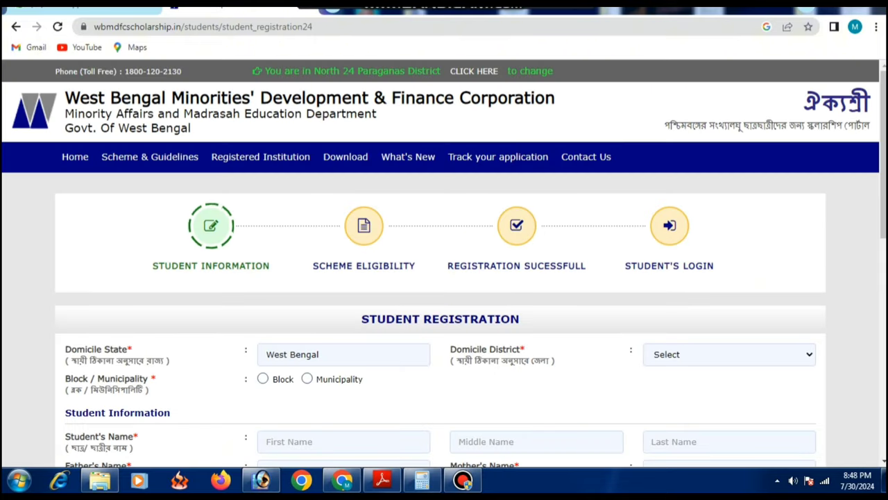
Set domicile type to Block: NORTH 24 PARGANAS district, Haroa block, BAKJURI gram panchayet
scroll(444, 277, down, 2)
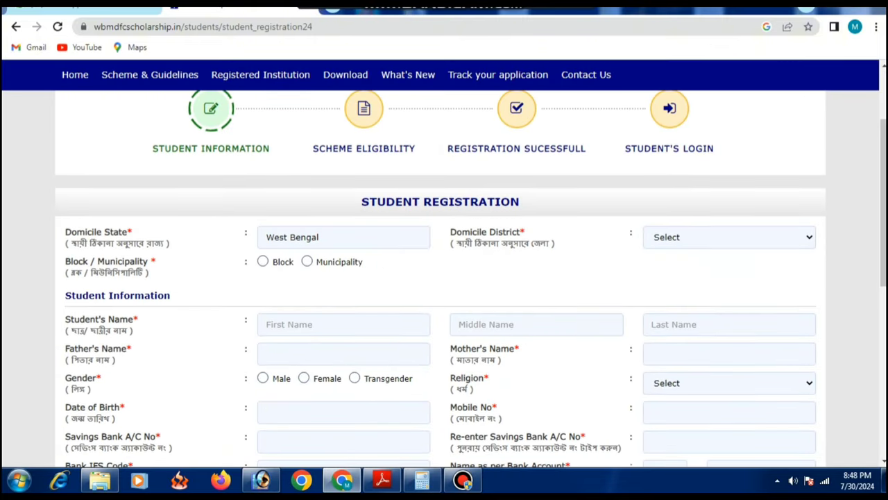
click(262, 261)
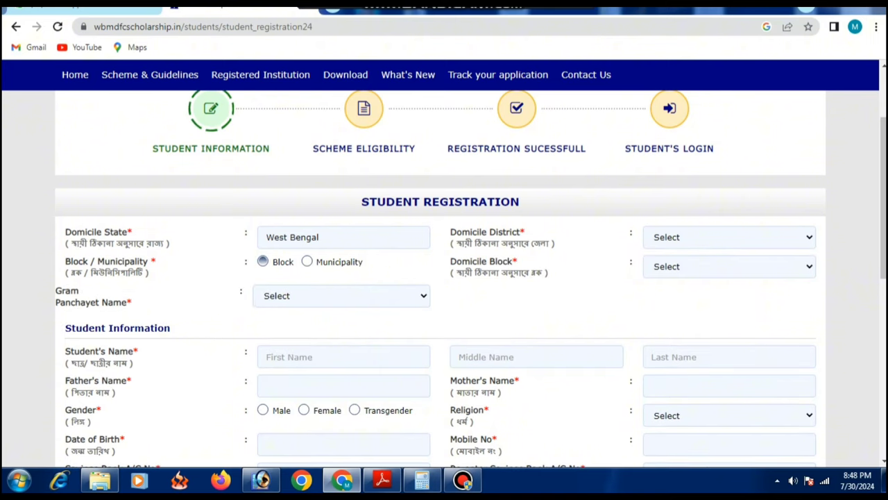
click(729, 236)
click(701, 186)
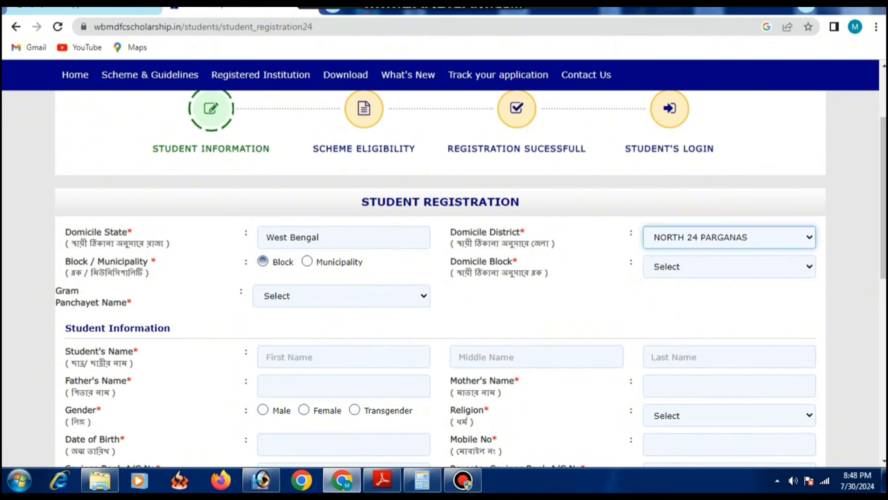
click(729, 266)
click(666, 204)
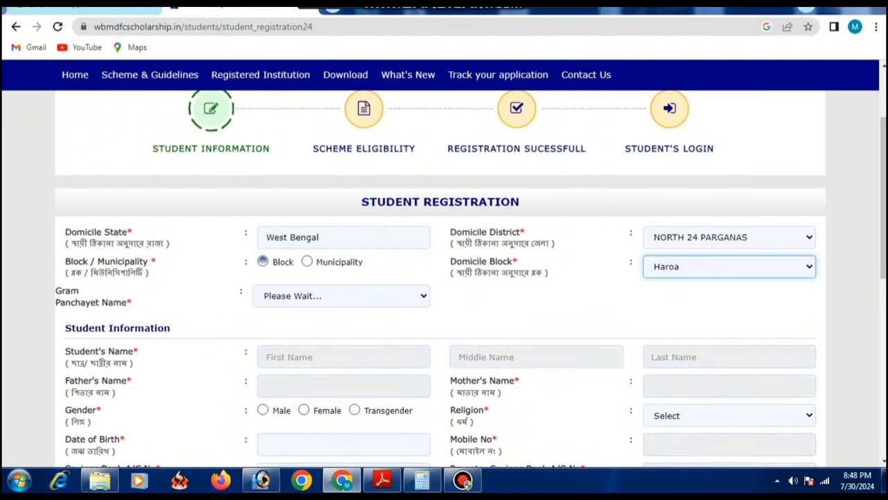
click(340, 295)
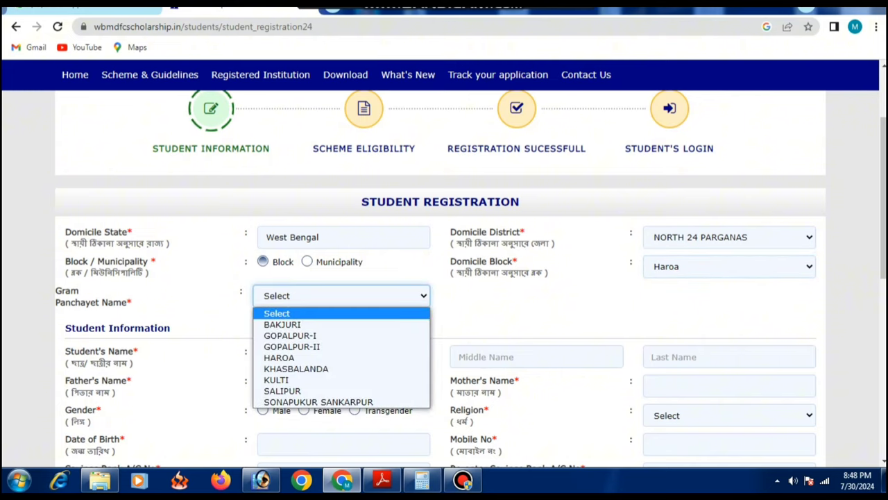
click(284, 324)
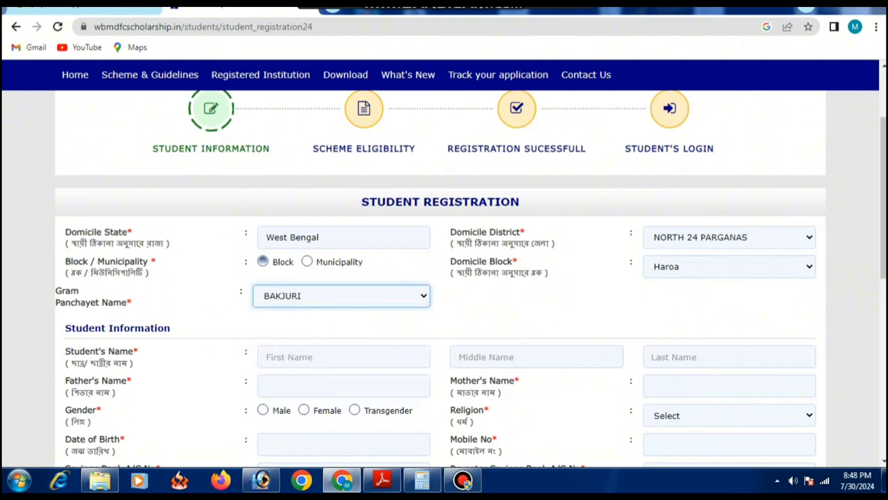
scroll(444, 278, down, 2)
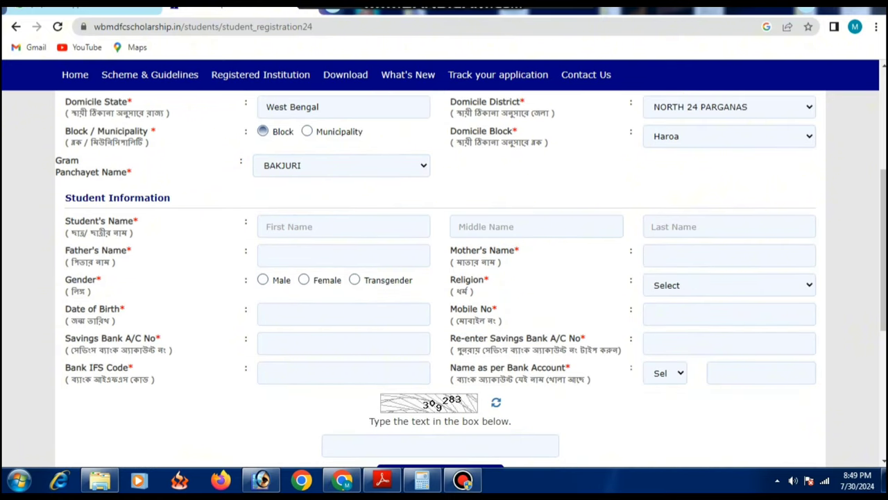
Enter the student's first name and last name
click(343, 226)
click(344, 226)
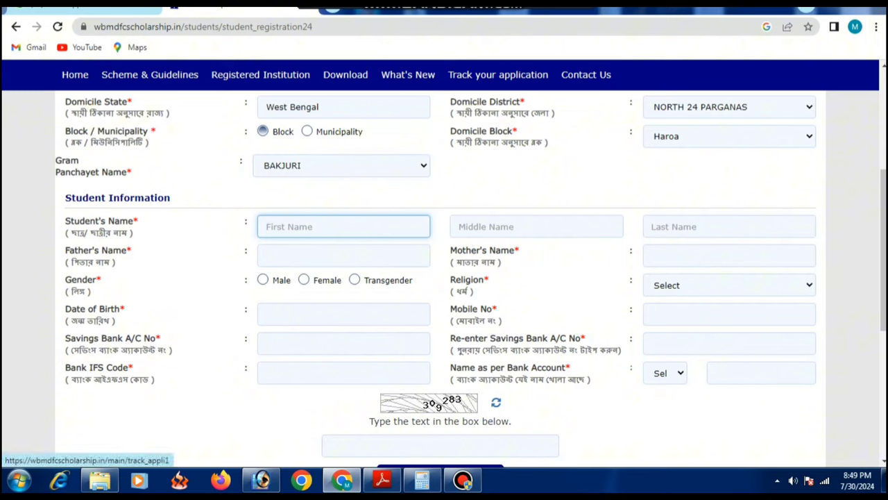
click(728, 226)
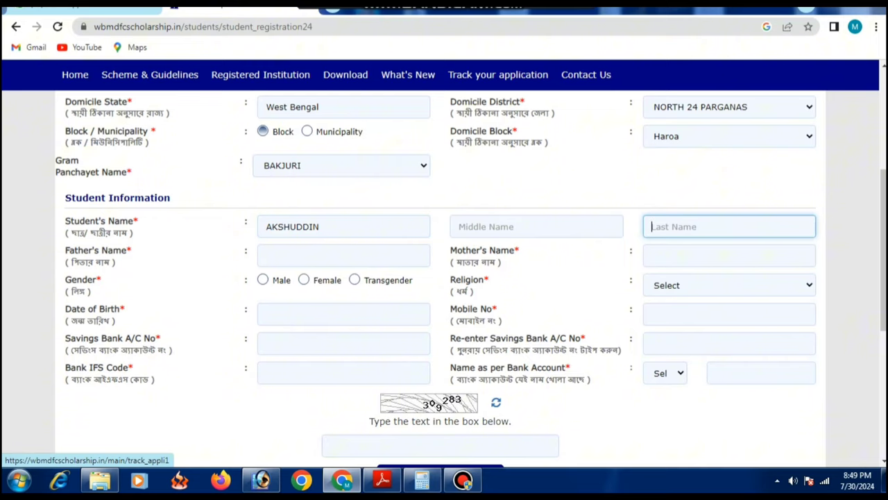
Enter the father's and mother's names and set gender to Male
click(344, 255)
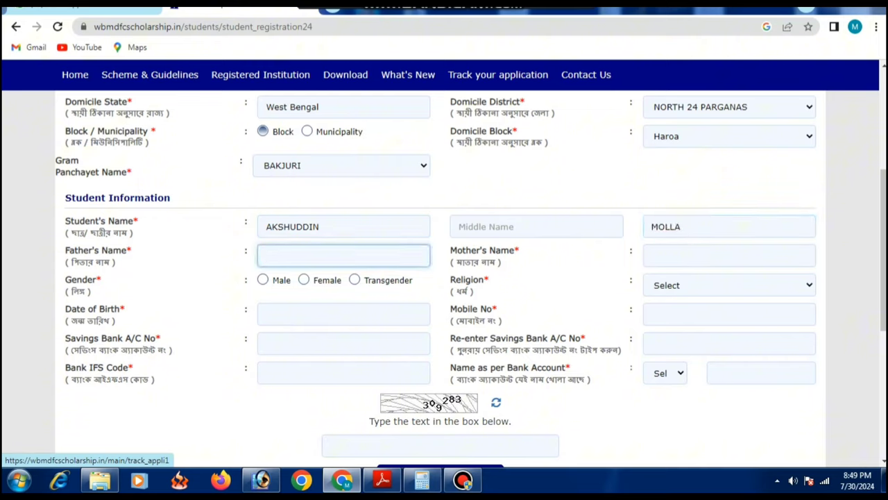
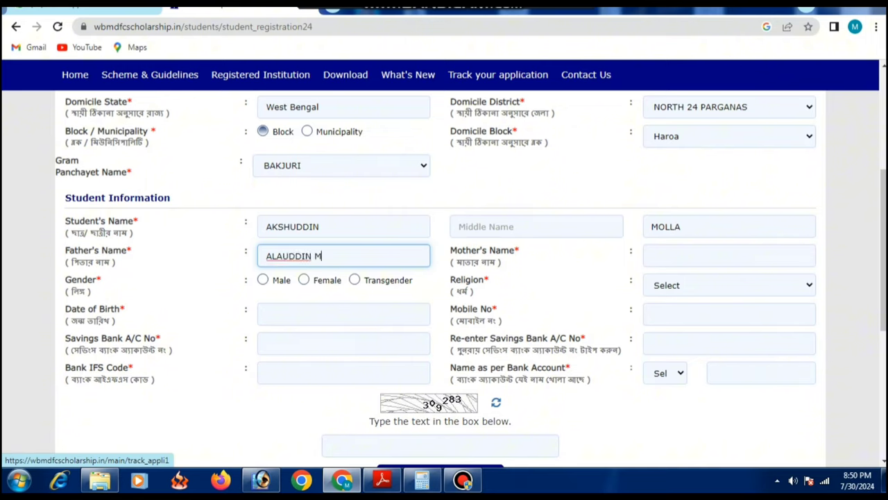
click(729, 256)
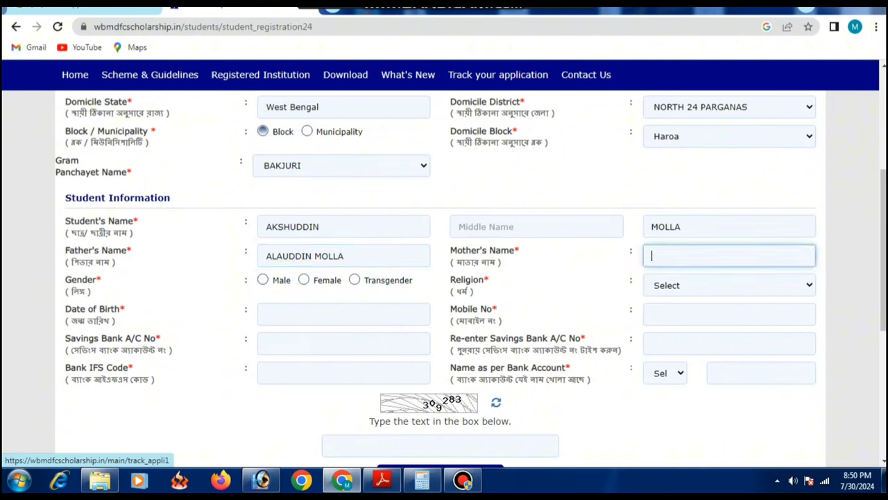
key(Tab)
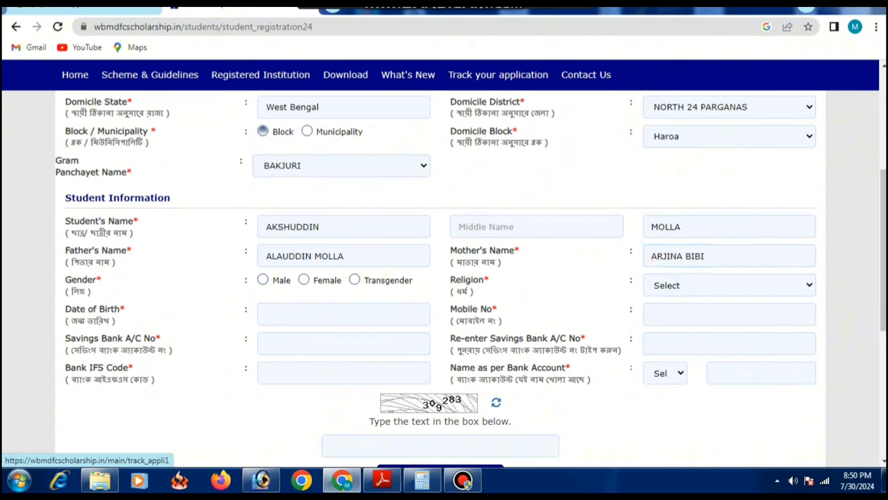
key(space)
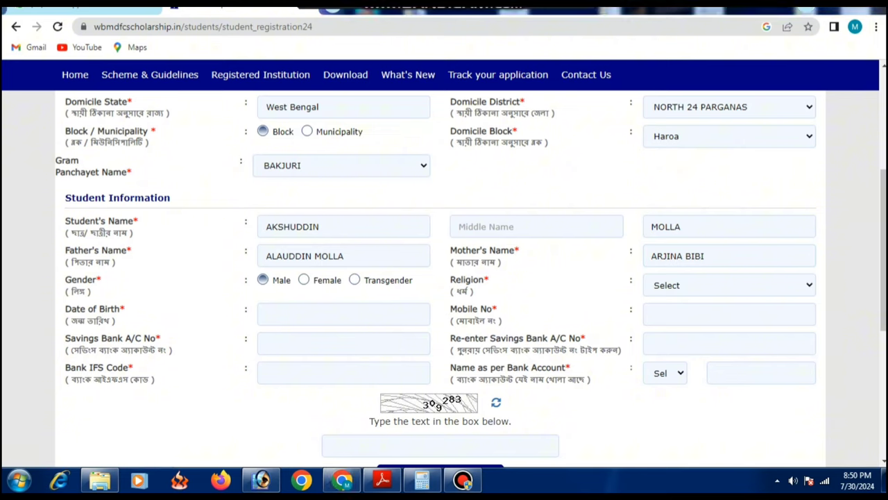
Pick 10 September 2017 as the date of birth in the calendar
click(343, 314)
click(358, 160)
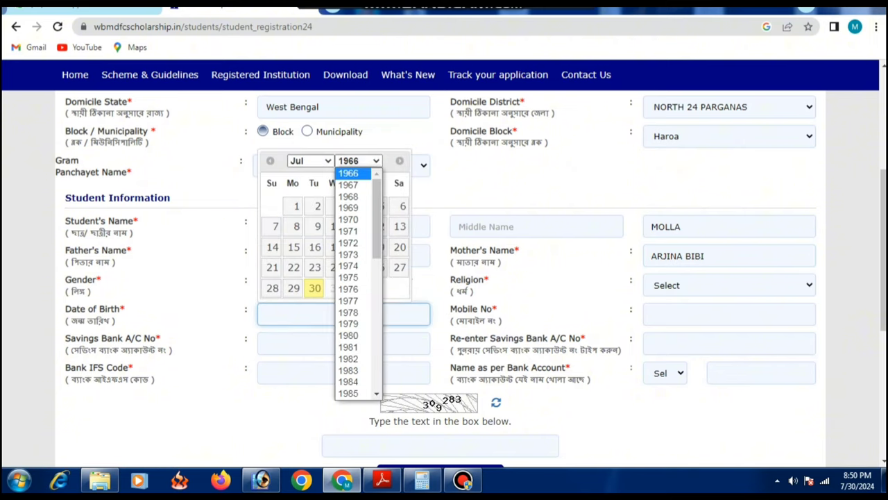
scroll(357, 283, down, 4)
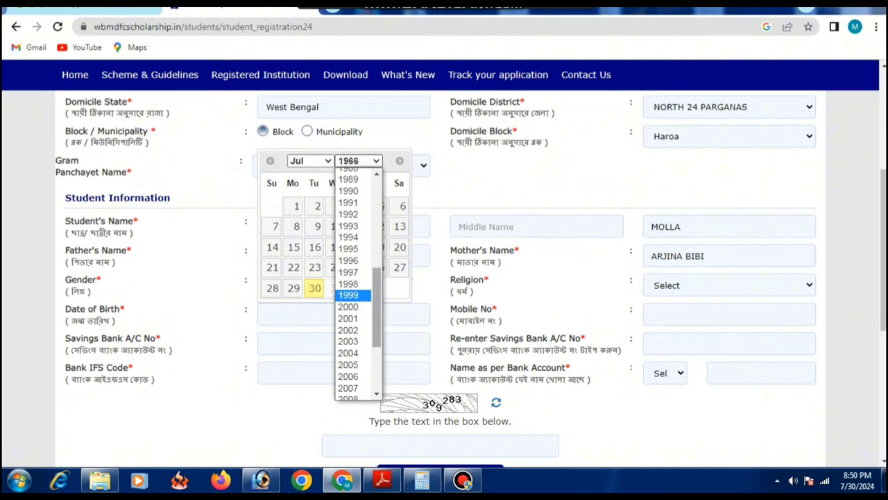
scroll(357, 283, down, 1)
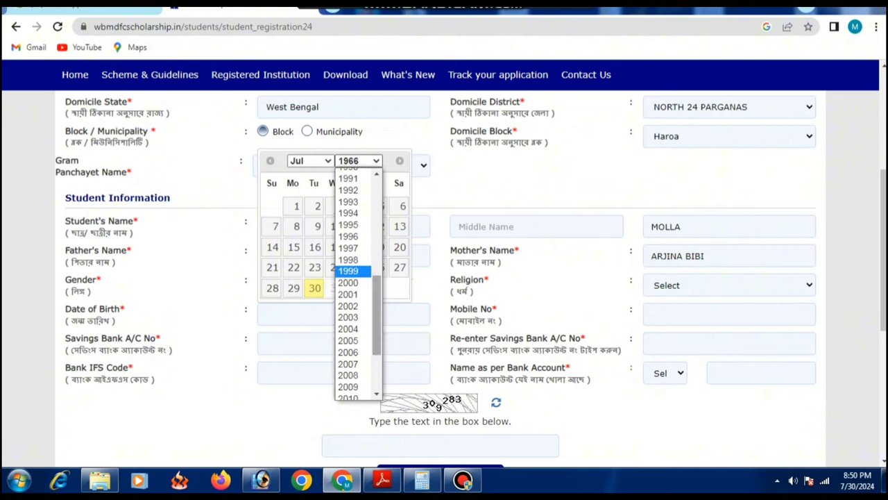
scroll(354, 250, down, 3)
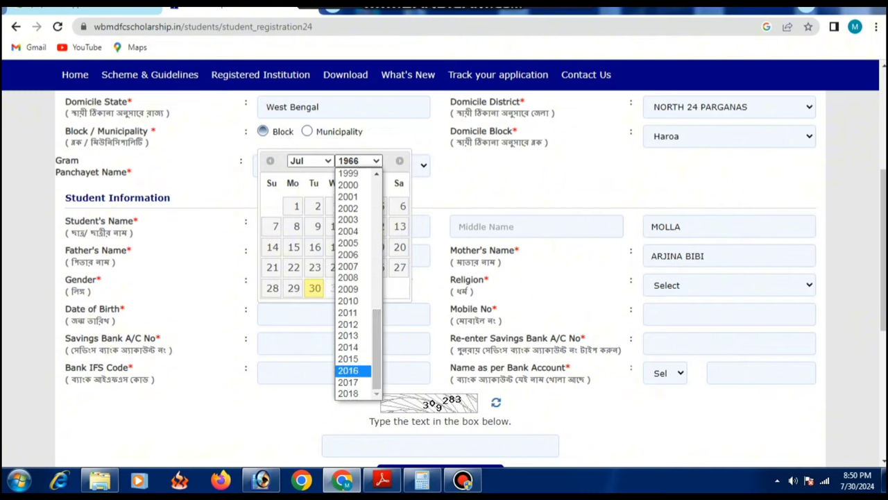
click(348, 382)
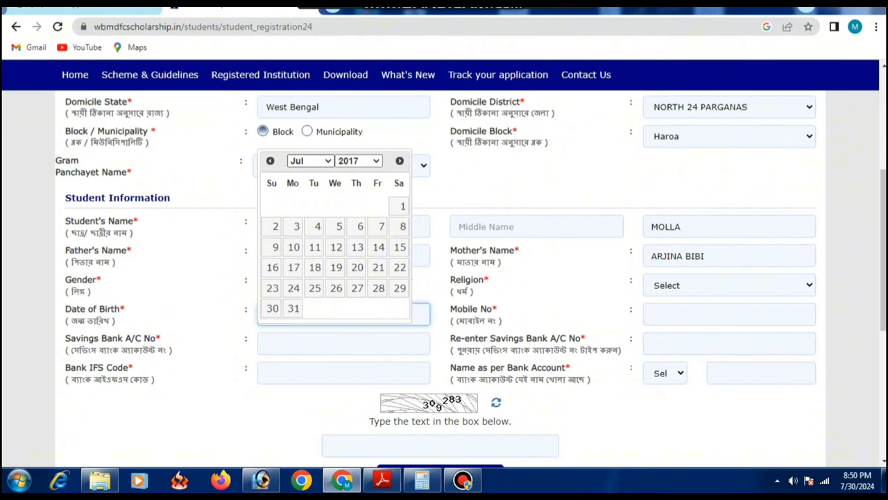
click(310, 160)
click(298, 263)
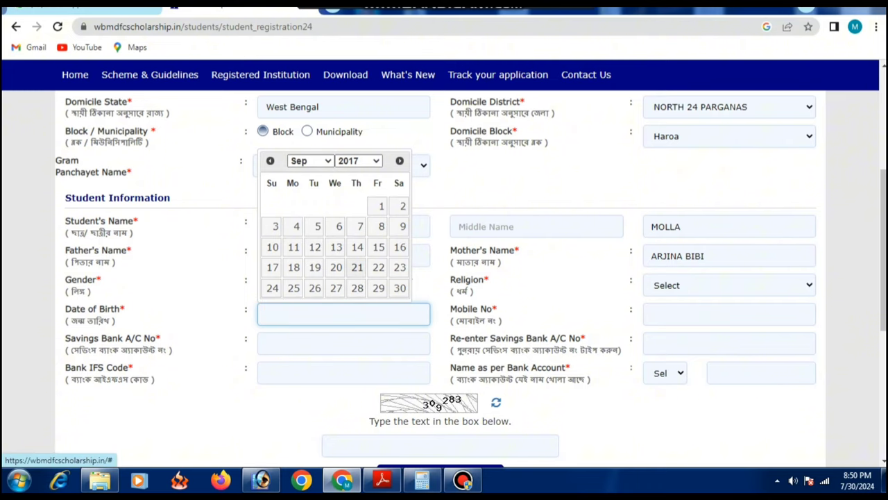
click(273, 247)
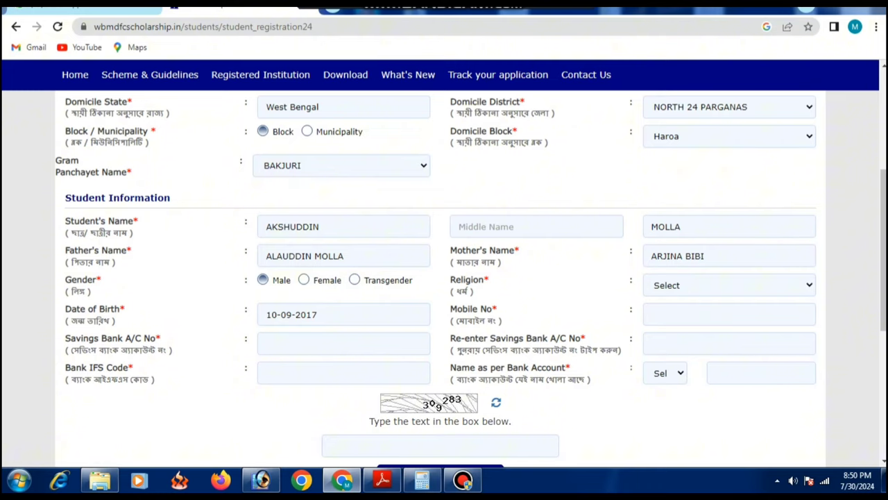
Choose Islam as the religion
click(728, 286)
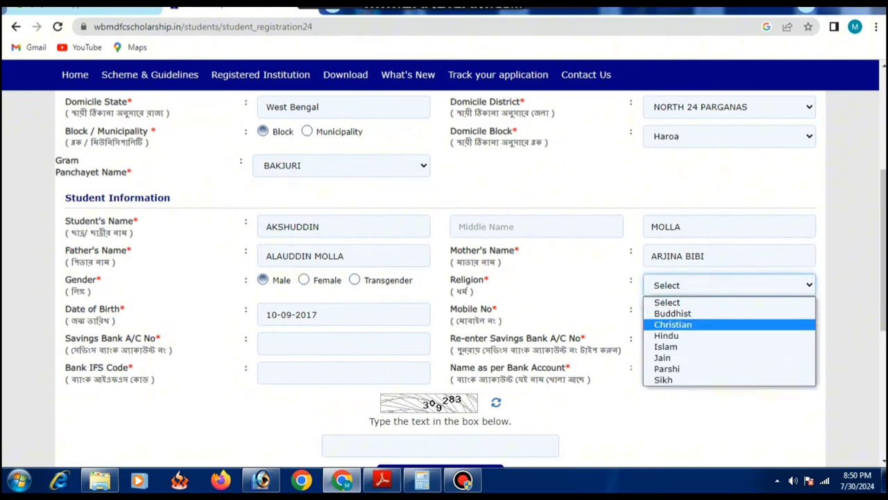
click(728, 345)
click(344, 343)
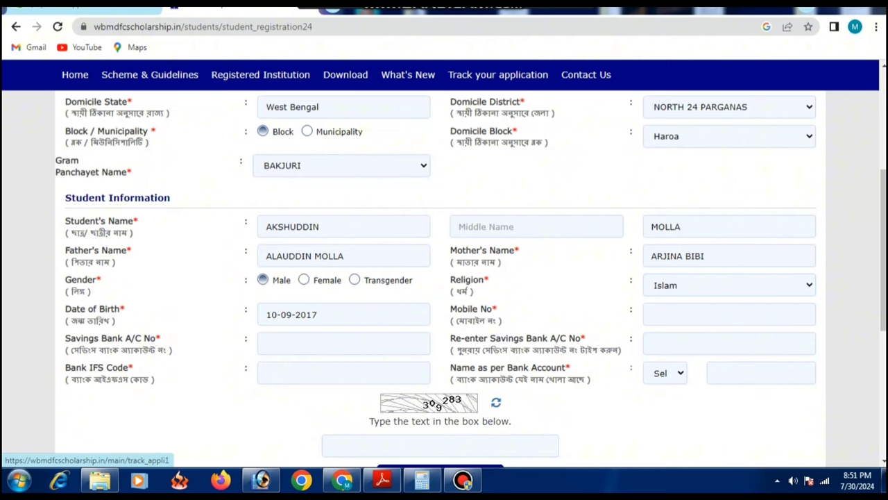
click(344, 343)
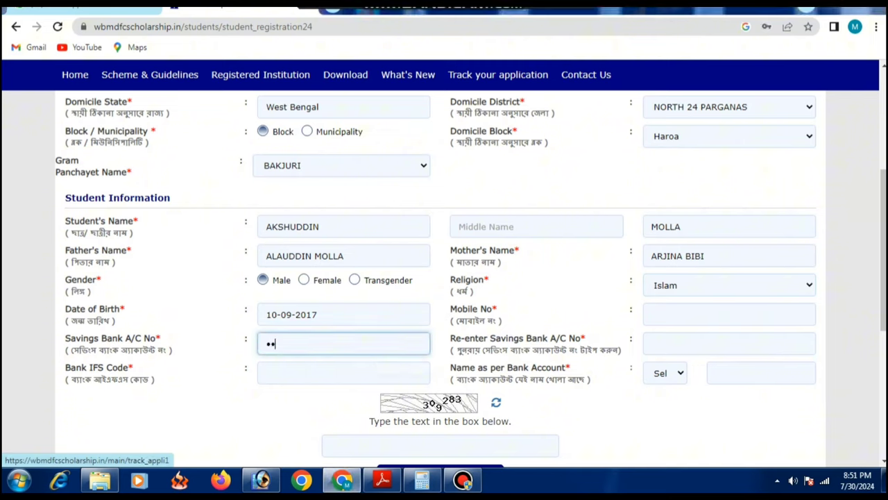
Enter the savings bank account number, re-enter it to confirm, and begin the mobile number
click(728, 343)
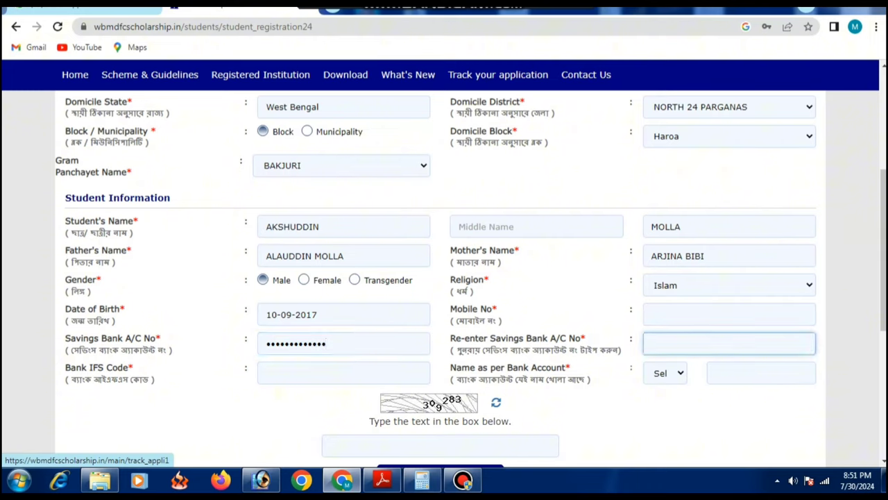
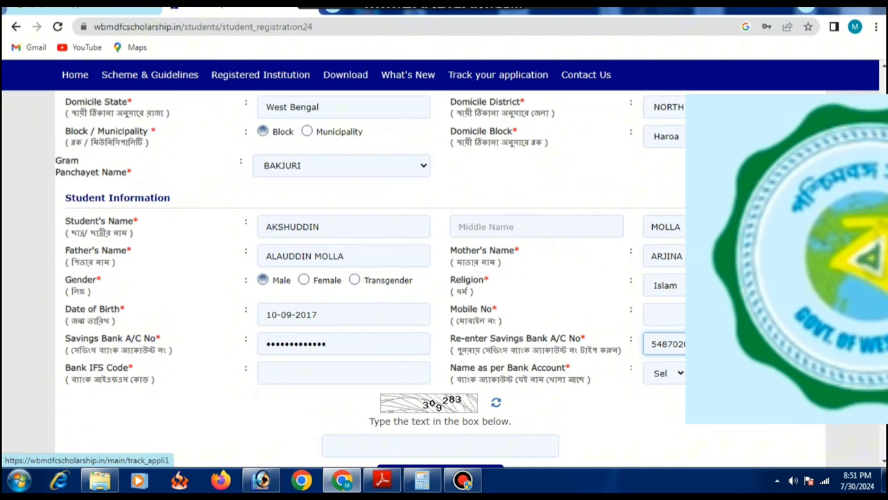
click(664, 314)
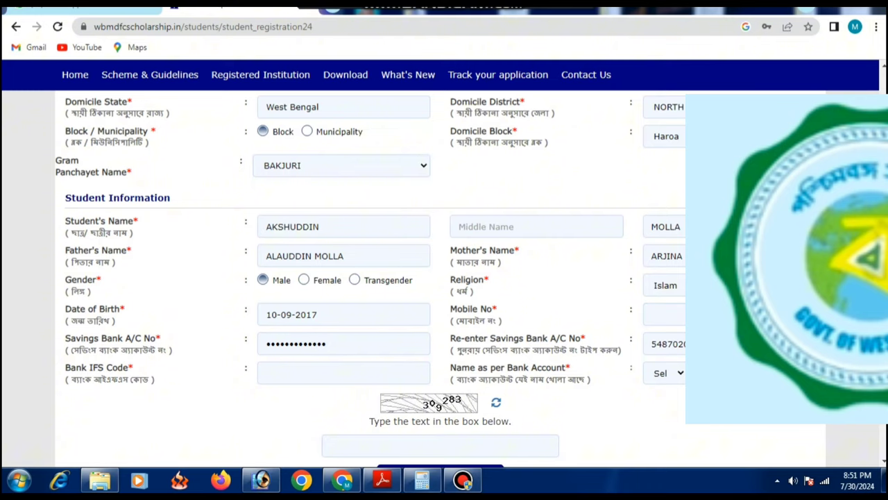
click(664, 314)
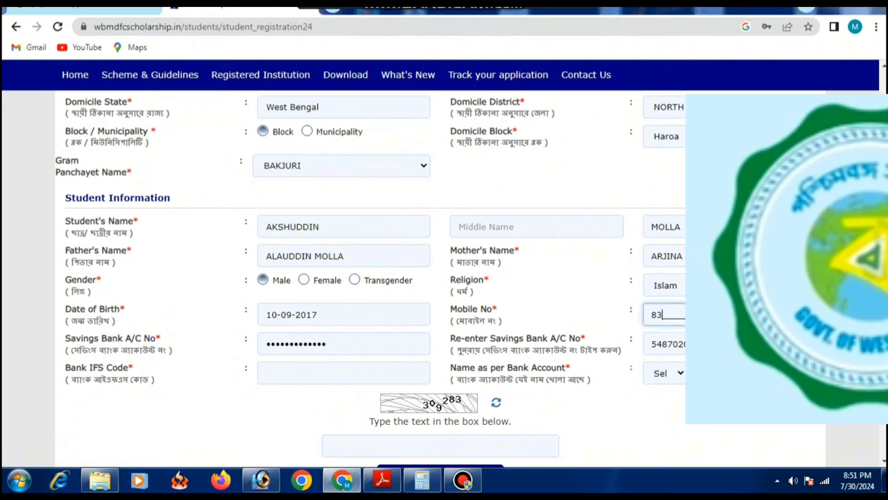
Enter IFS code PUNB0RRBBGB and the captcha answer, then try submitting
click(343, 372)
text(PU)
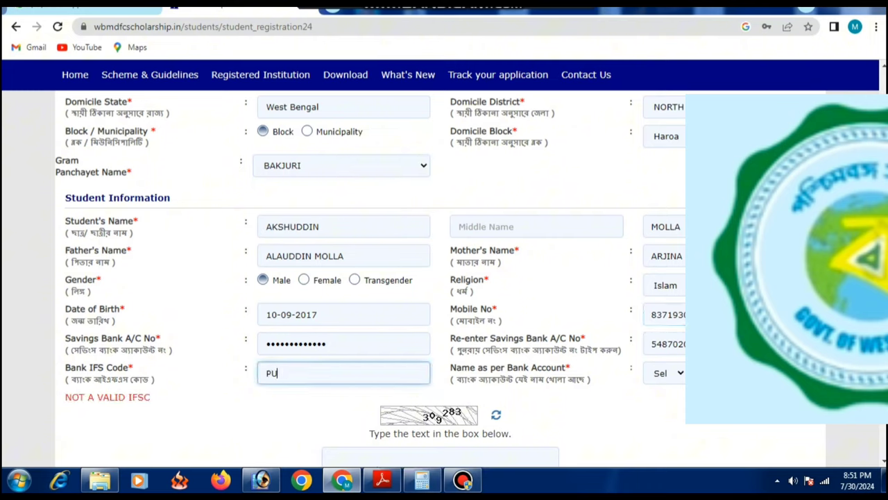
text(NB0RRBBGB)
scroll(434, 277, down, 3)
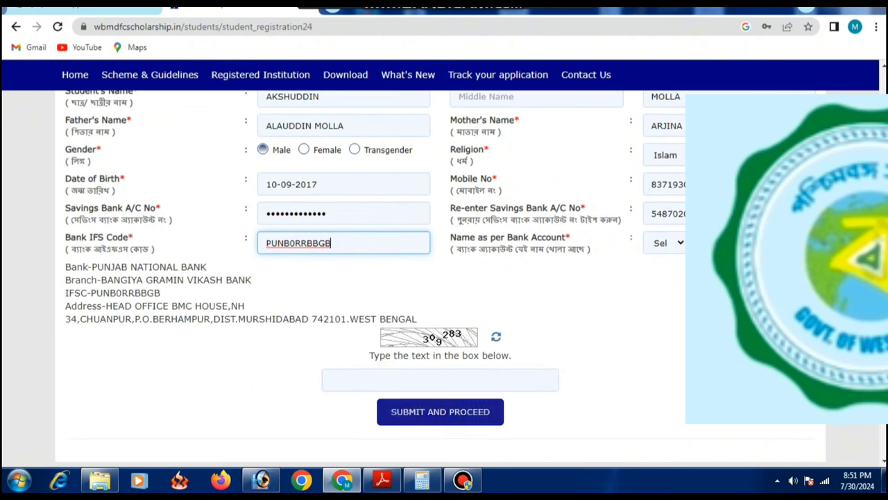
click(331, 380)
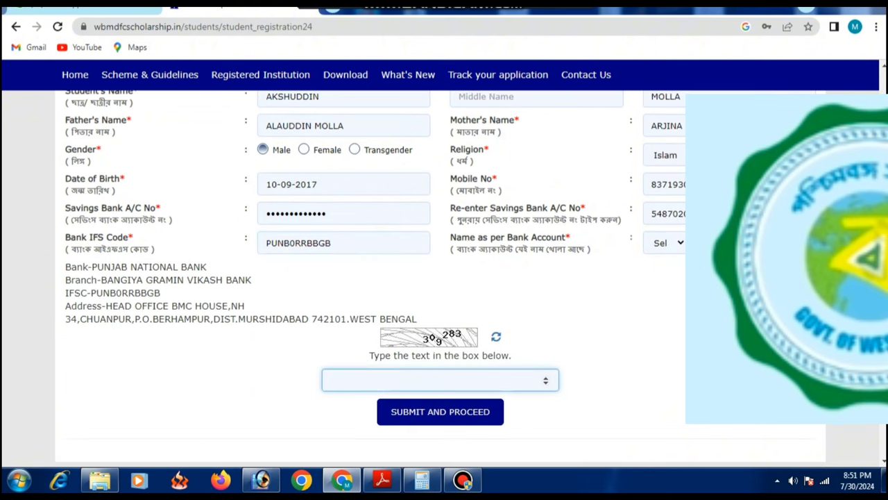
text(309283)
key(Return)
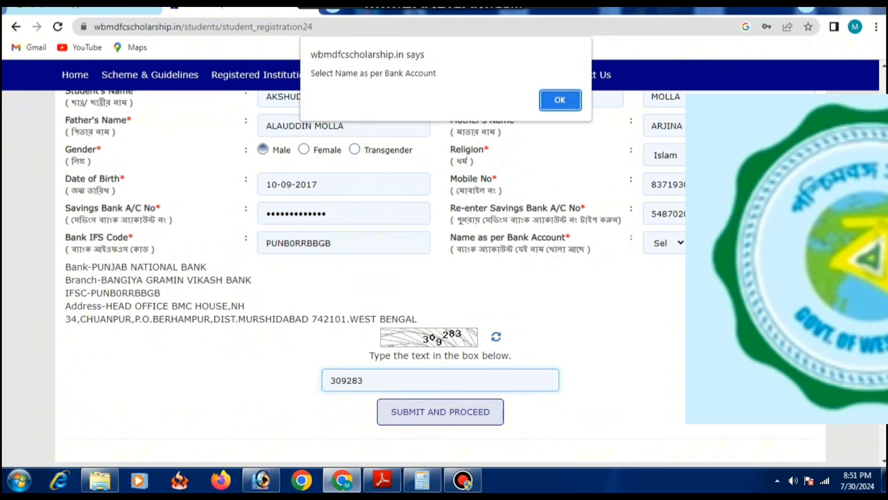
After the alert, set Name as per Bank Account to Mother and submit the student information
key(Return)
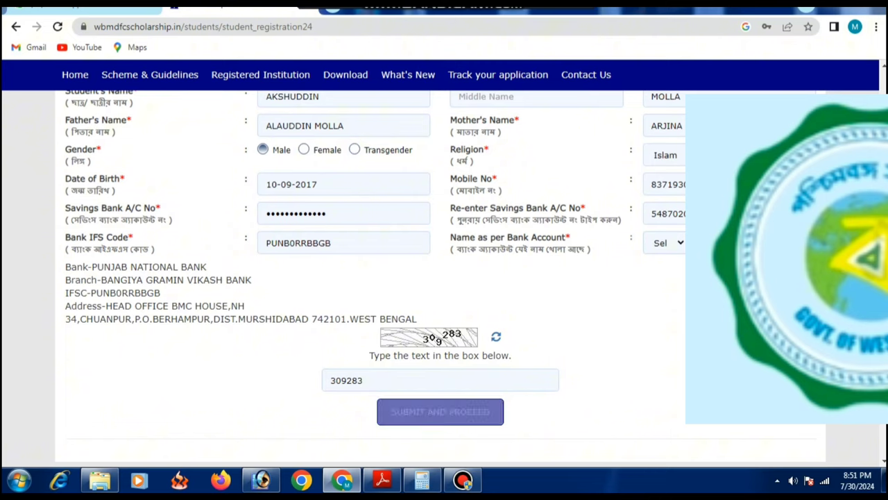
key(alt+Down)
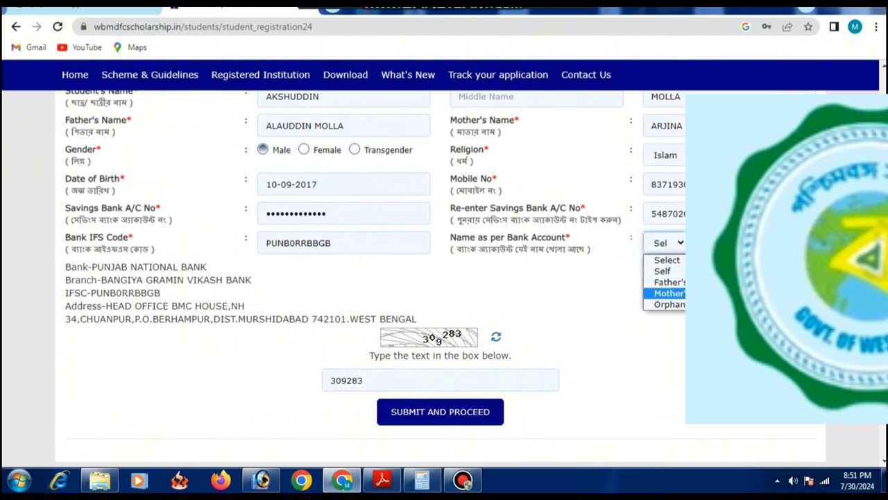
key(Return)
key(Return)
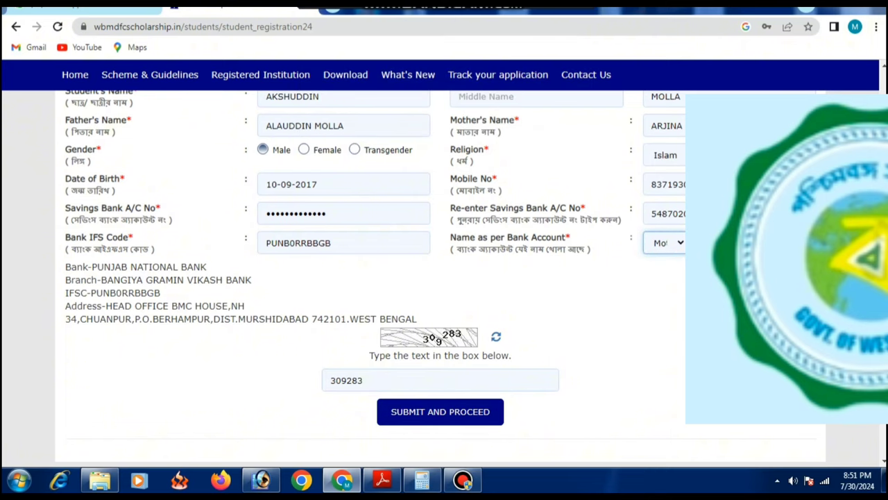
key(alt+Down)
key(Up)
key(Up)
key(Down)
key(Down)
key(Down)
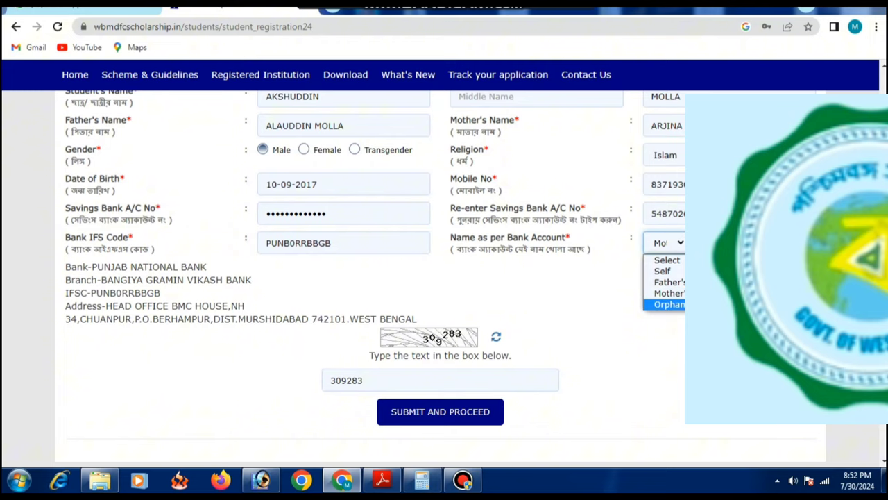
key(Up)
key(Up)
key(Up)
key(Up)
key(Down)
key(Down)
key(Down)
key(Return)
key(Tab)
key(Return)
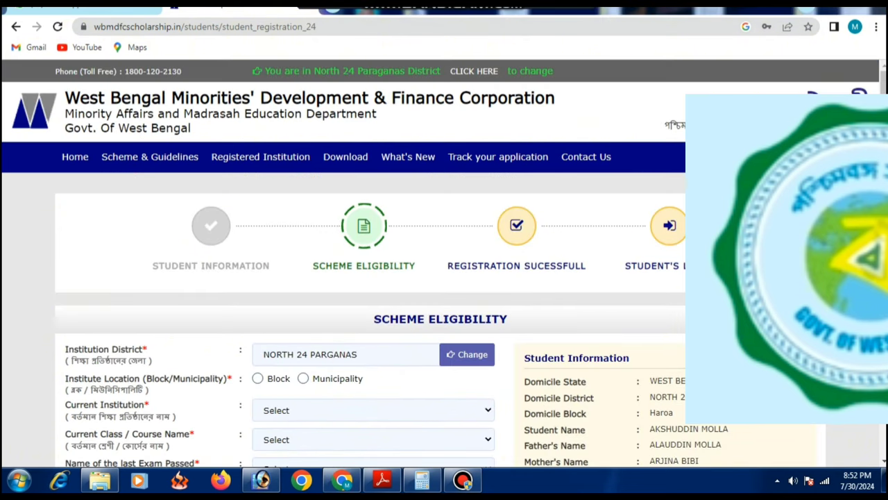
Set the institute location to Block with Haroa as the block
scroll(440, 278, down, 1)
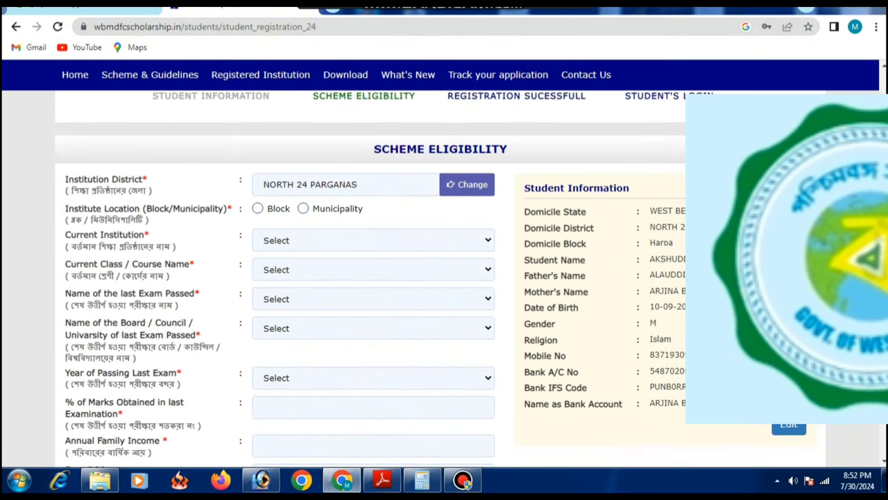
click(258, 208)
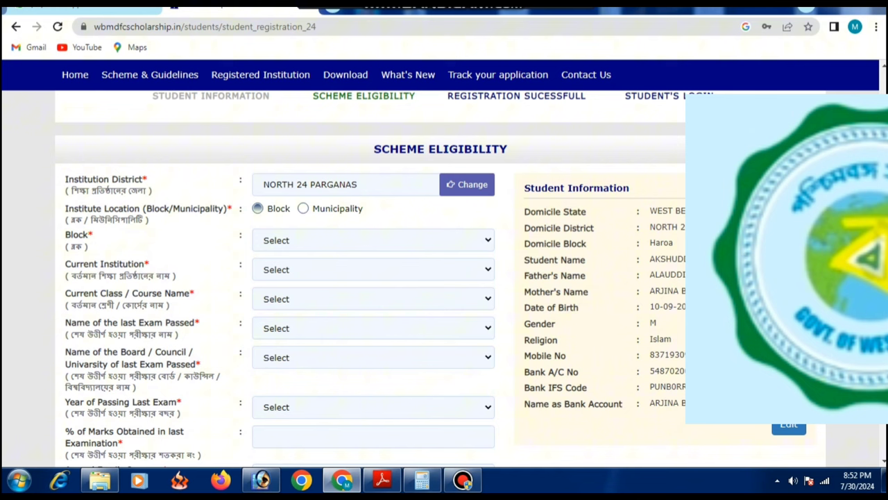
click(373, 240)
click(291, 174)
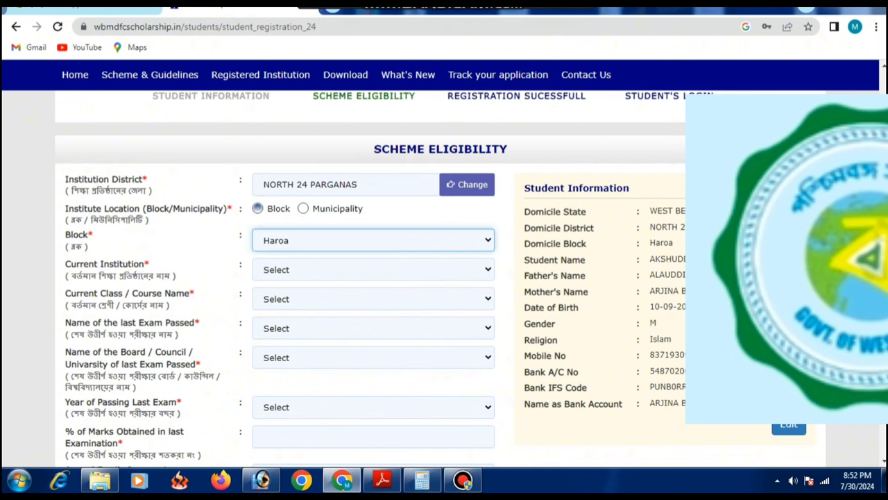
click(373, 270)
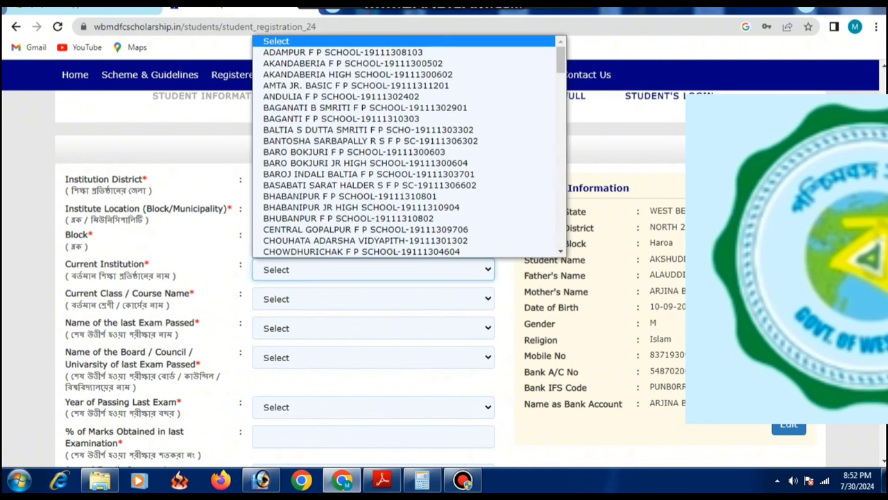
key(k)
key(k)
key(k)
key(k)
key(k)
key(k)
key(k)
key(k)
key(k)
key(k)
key(k)
key(k)
key(k)
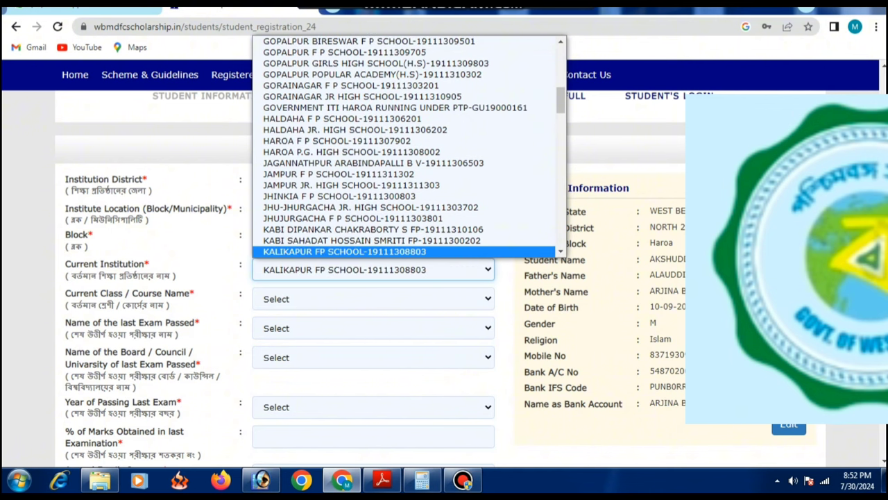
key(k)
key(k)
key(k)
key(k)
key(k)
key(k)
key(k)
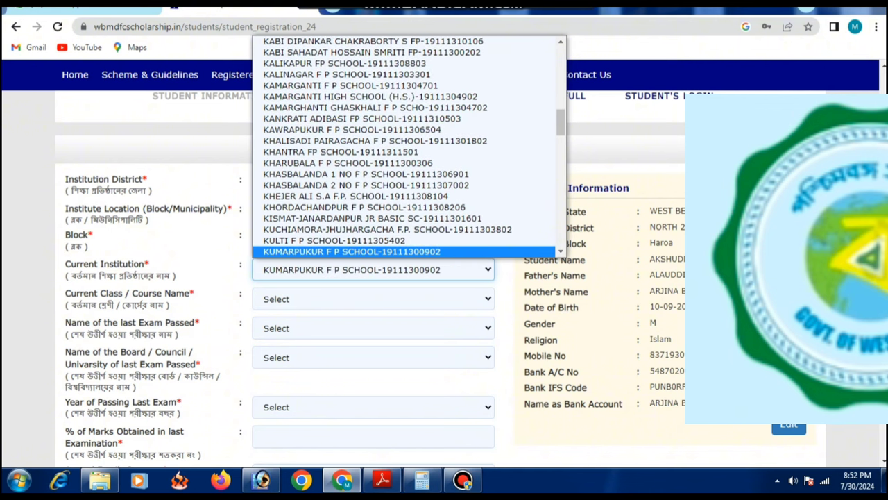
key(Return)
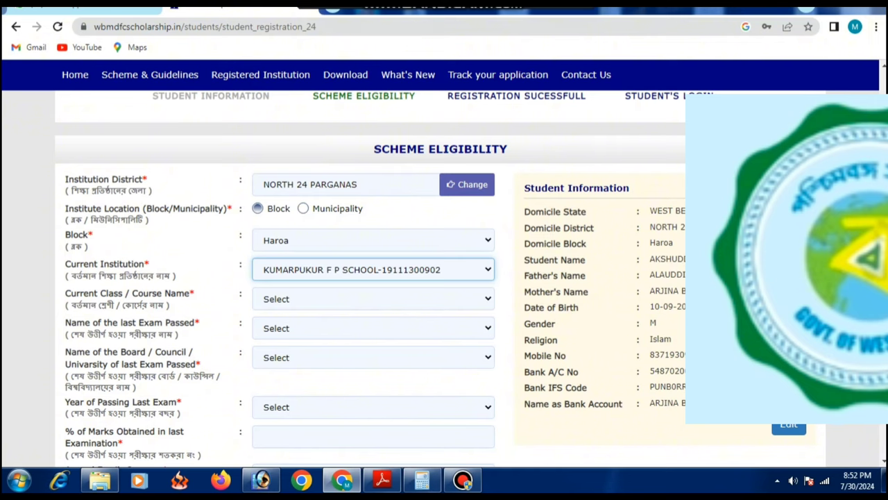
key(Tab)
key(alt+Down)
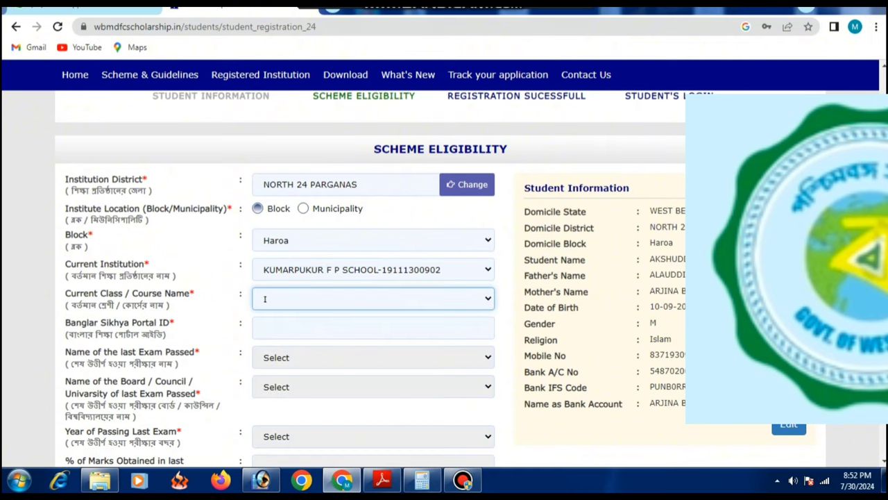
Set Current Class back to I after briefly picking II
key(alt+Down)
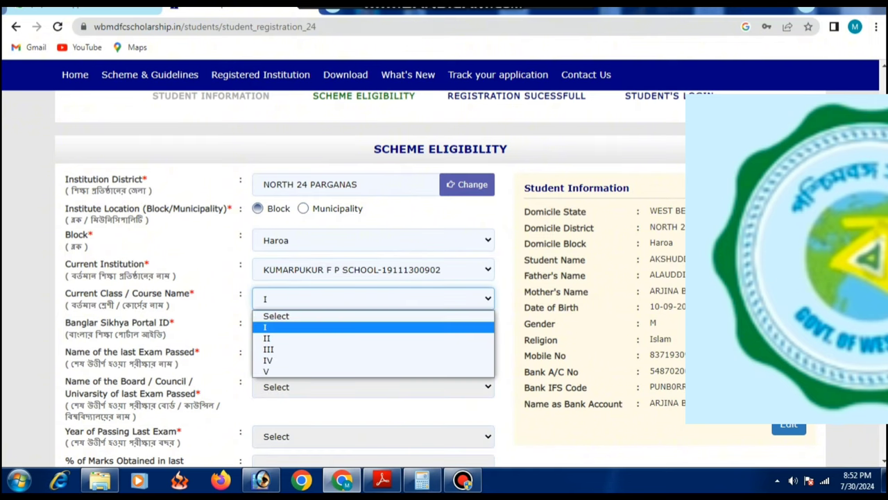
key(Down)
key(Return)
scroll(444, 278, down, 1)
scroll(385, 278, down, 1)
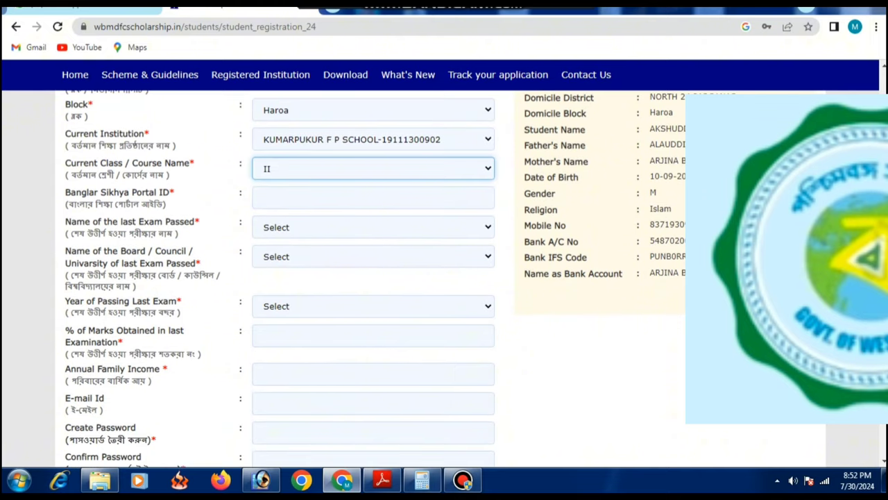
click(373, 335)
click(373, 167)
key(Up)
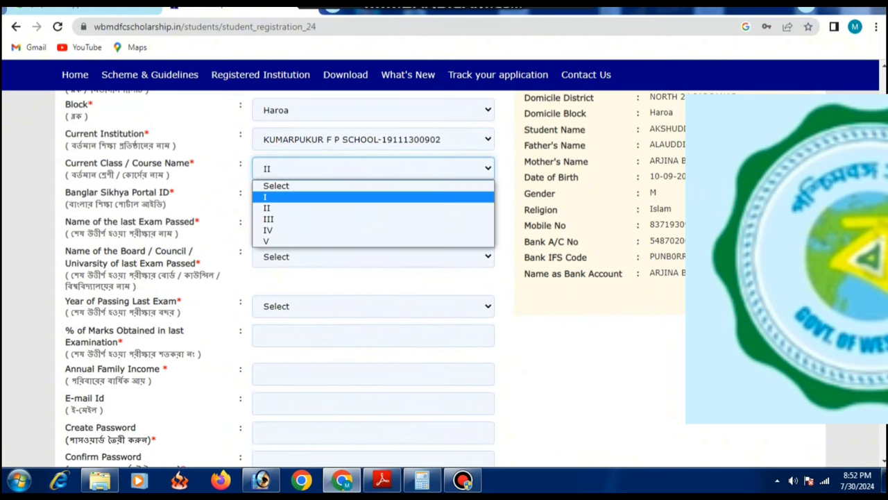
key(Return)
Enter the student's Banglar Sikhya Portal ID
click(373, 198)
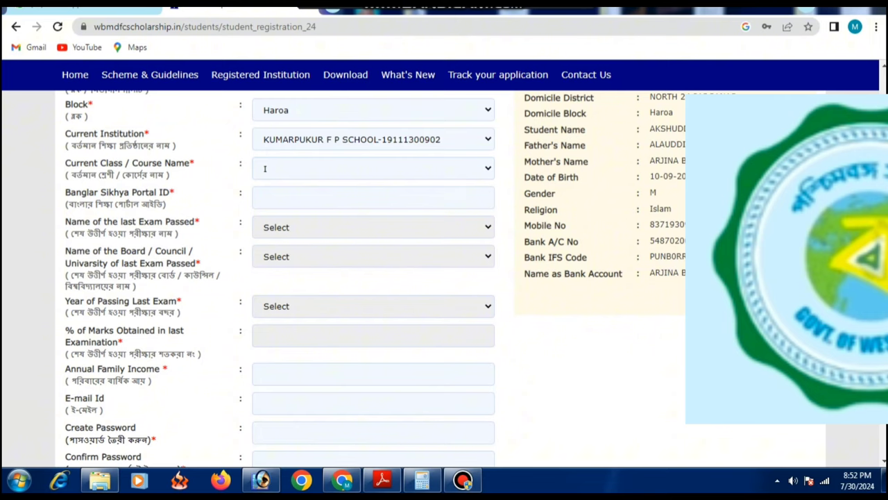
click(373, 197)
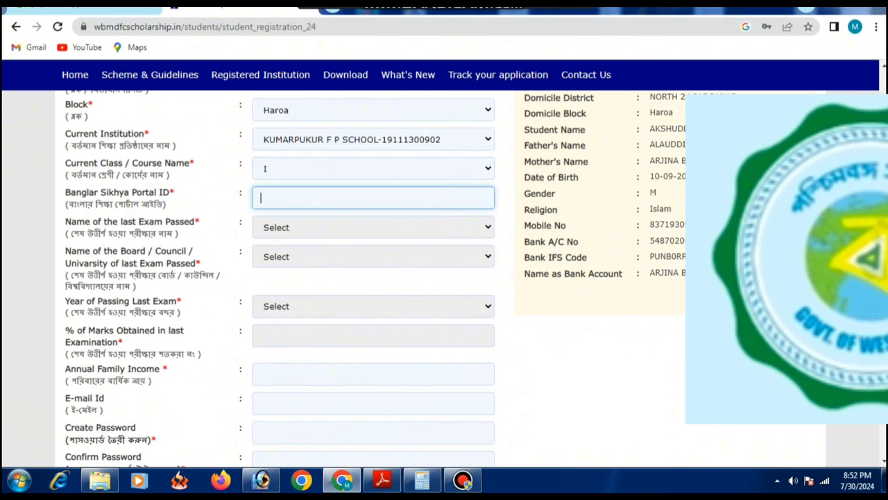
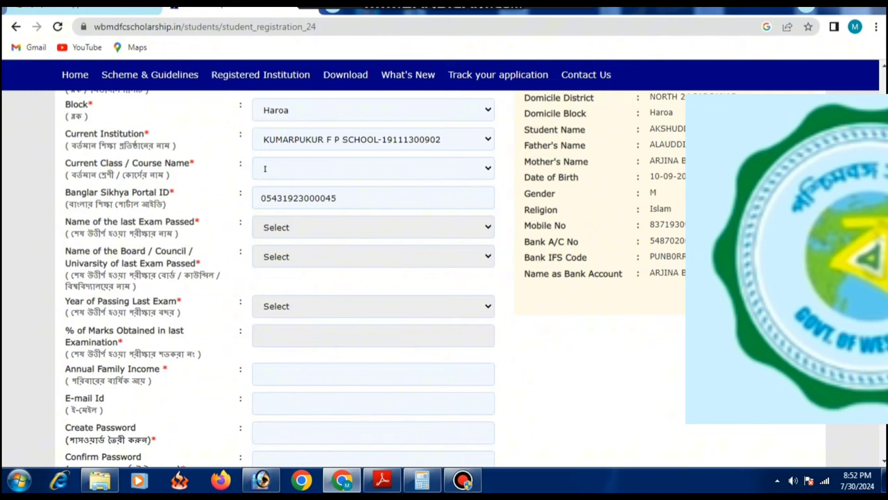
drag(261, 198, 321, 198)
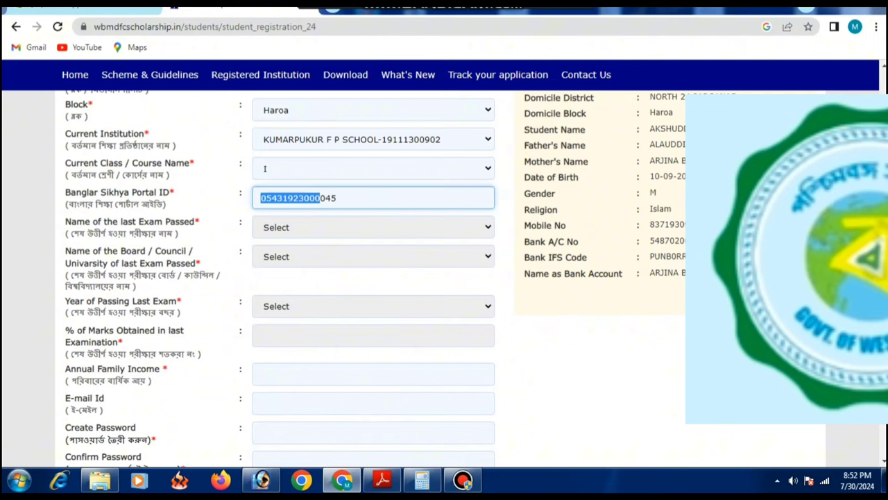
click(336, 198)
scroll(374, 278, down, 1)
Enter 48000 as the annual family income
scroll(373, 277, down, 2)
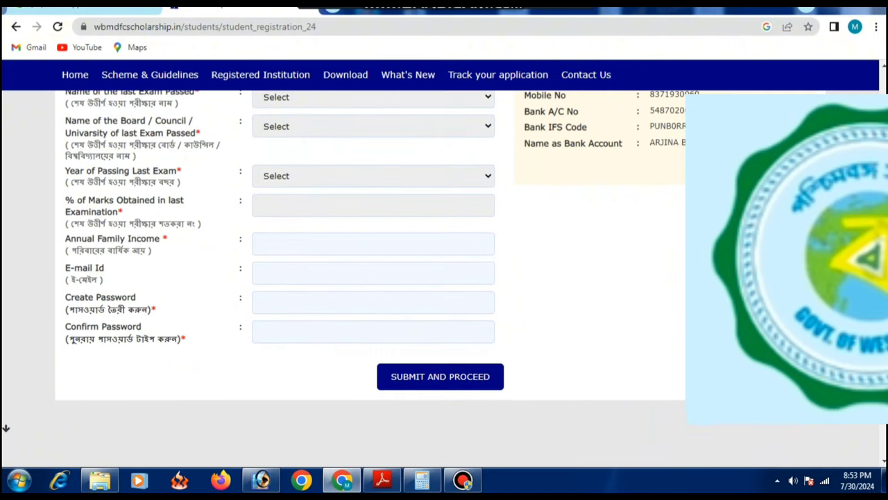
click(373, 244)
text(48000)
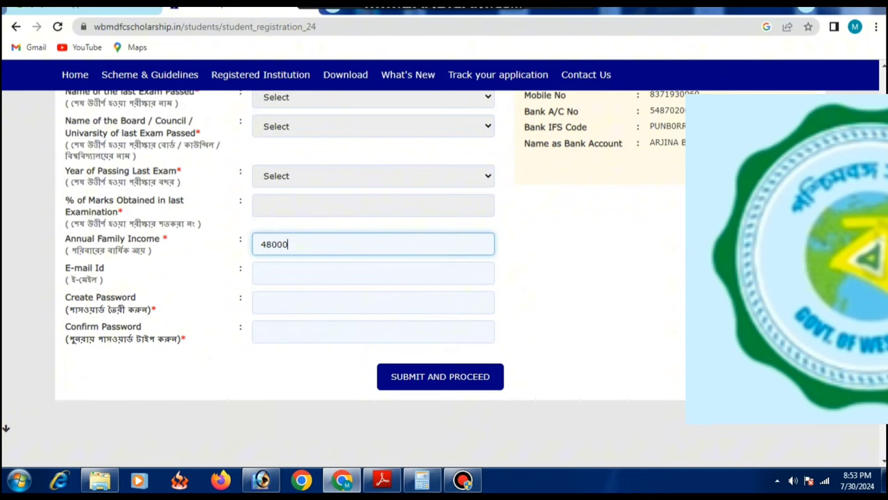
Type a new account password in Create Password and retype it in Confirm Password
click(373, 302)
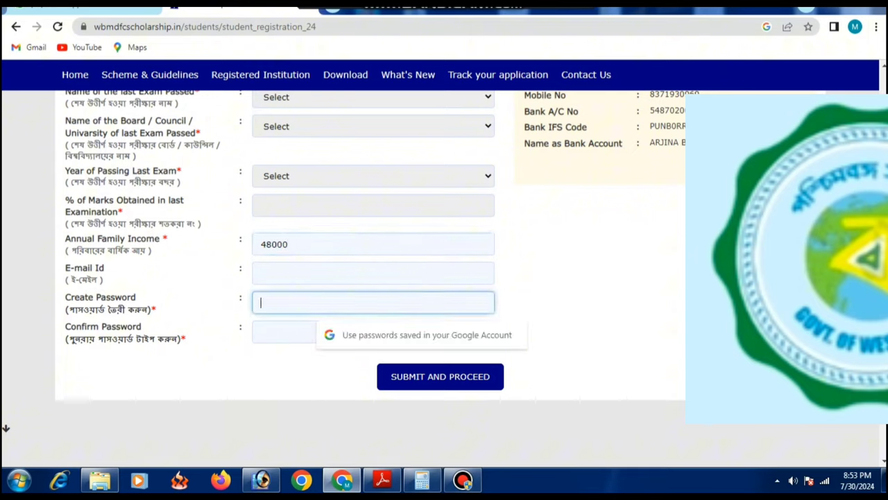
click(373, 273)
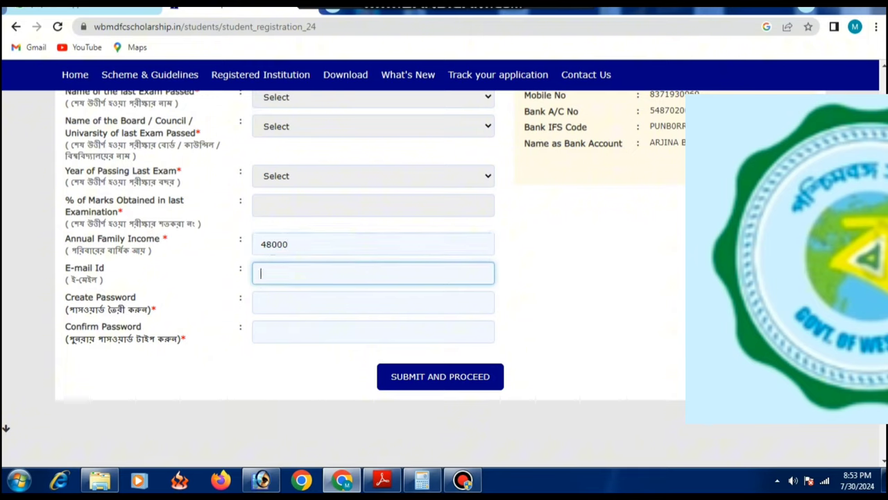
click(374, 302)
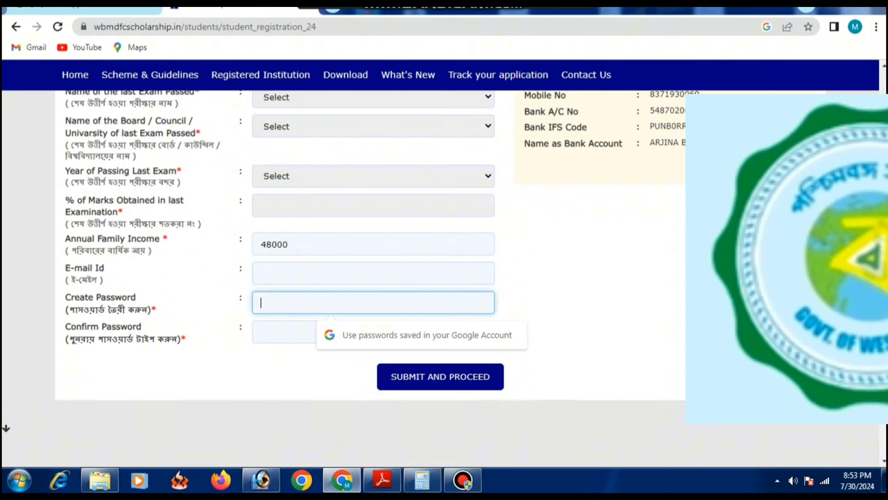
text(*******)
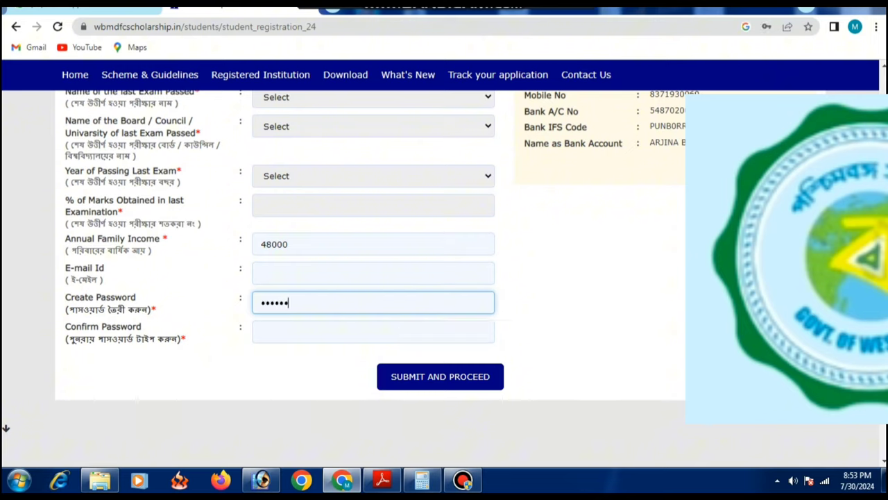
text(**)
click(373, 332)
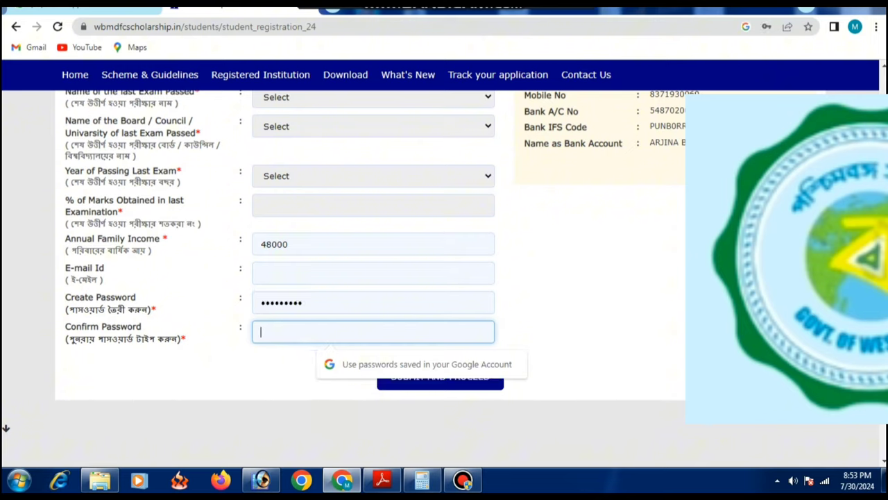
text(*****)
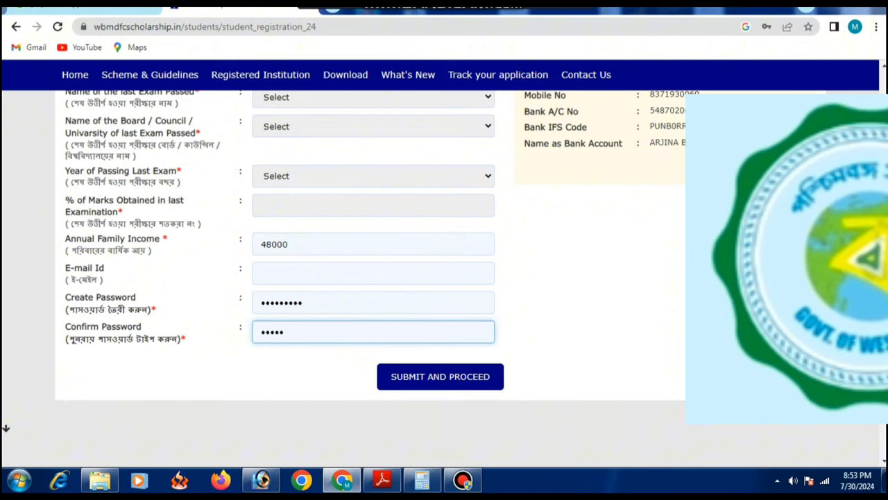
text(****)
Submit the eligibility form, continue with the PRE MATRIC scheme, and go on to LOGIN
key(Tab)
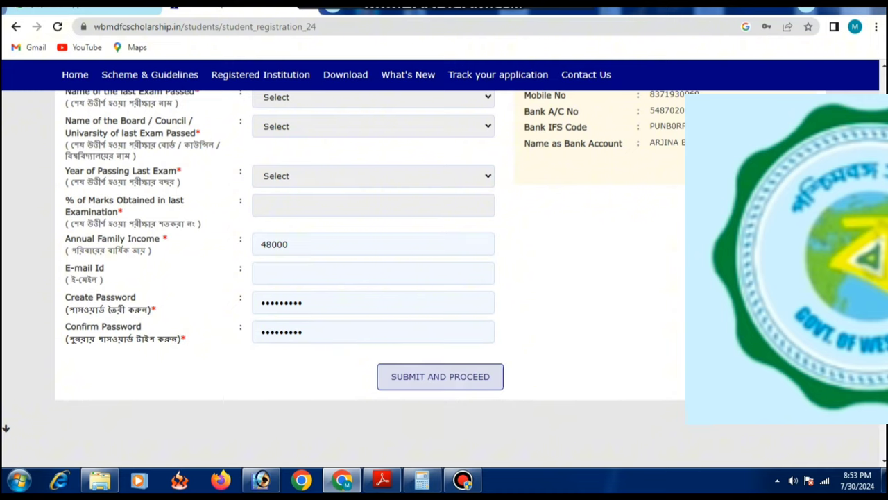
key(Return)
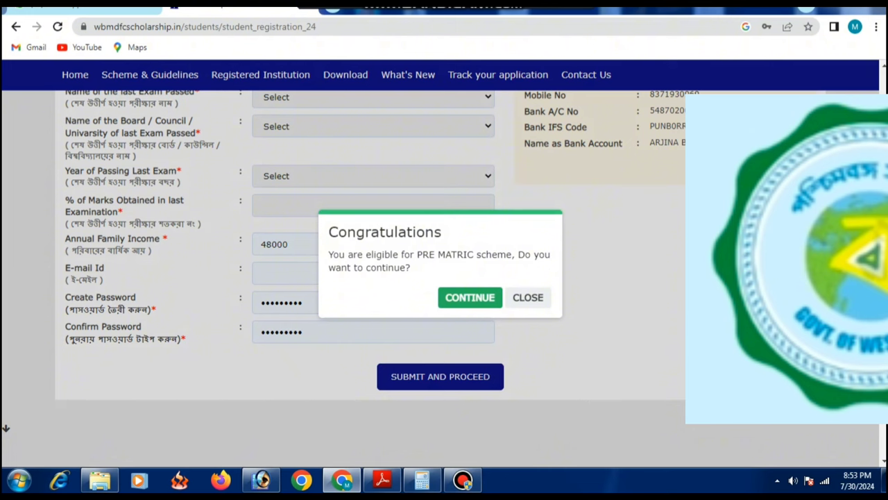
key(Return)
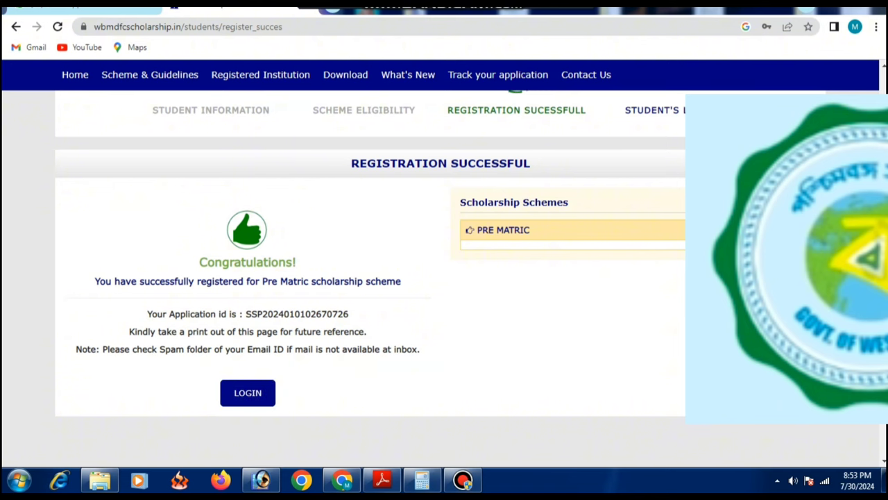
click(248, 391)
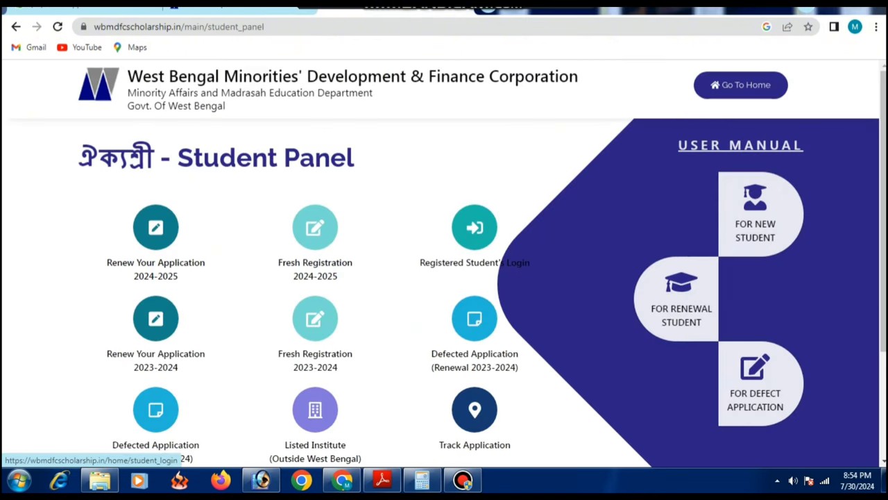
Log in through Registered Student's Login with the captcha, retrying after the error page
click(474, 227)
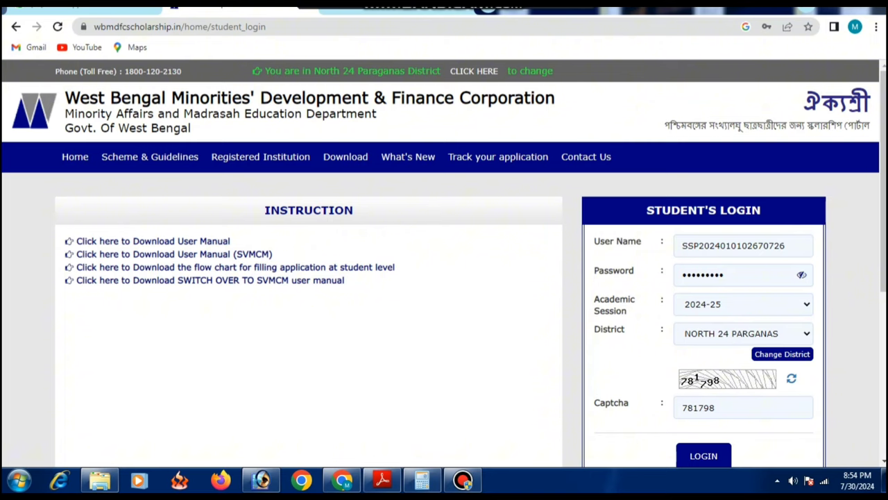
scroll(444, 277, down, 1)
click(743, 407)
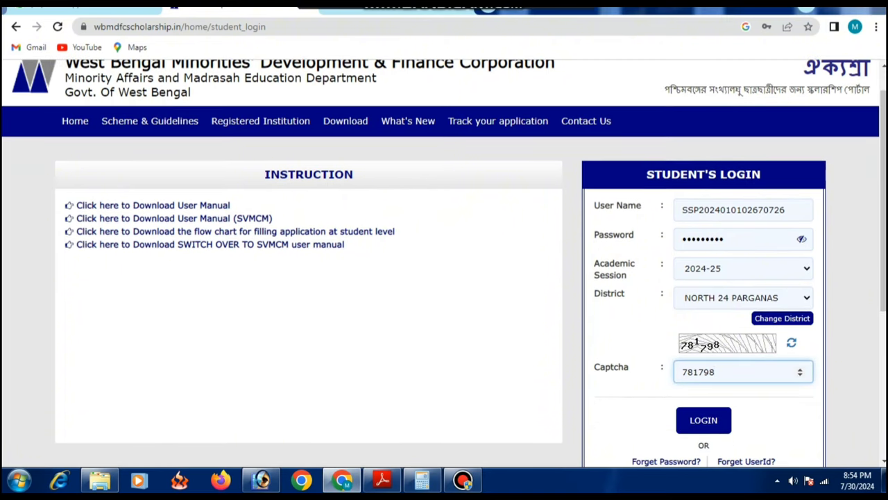
key(Return)
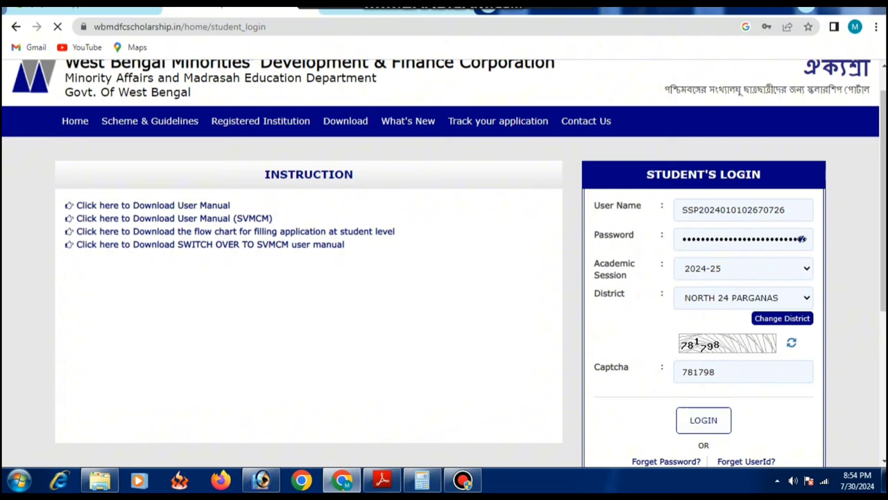
key(alt+Left)
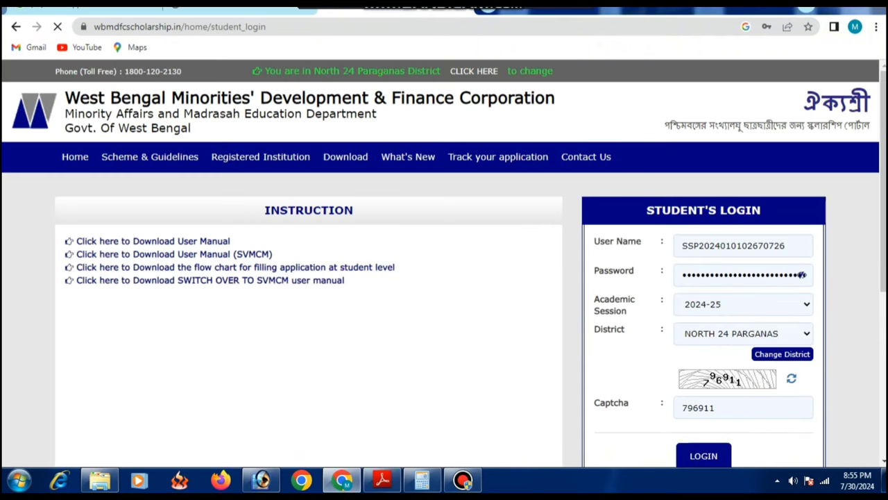
key(Return)
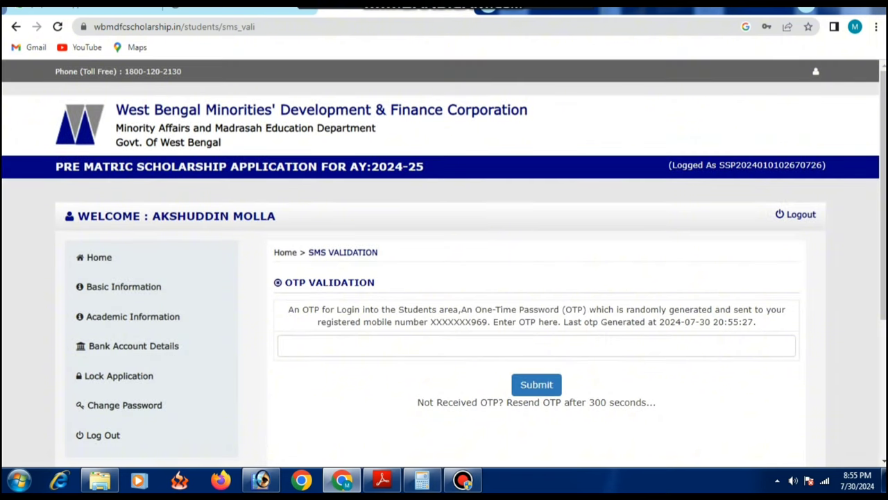
Enter the one-time password received by SMS and submit it
click(284, 345)
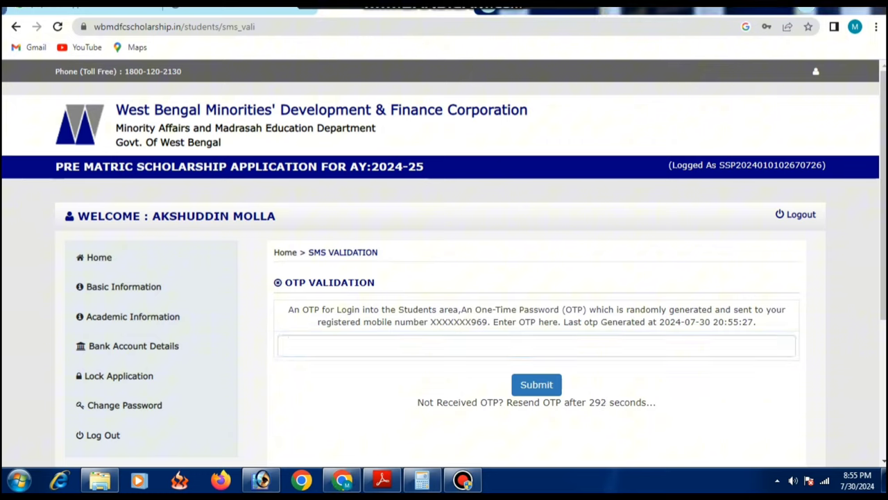
click(283, 346)
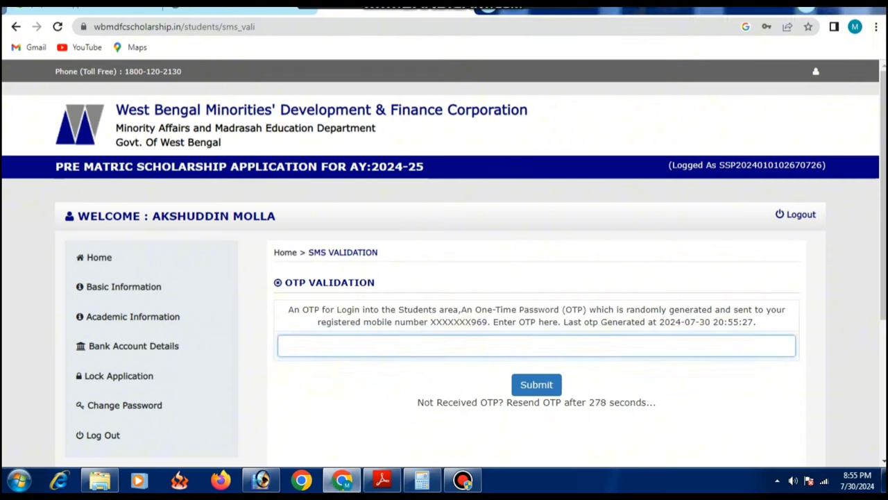
key(Return)
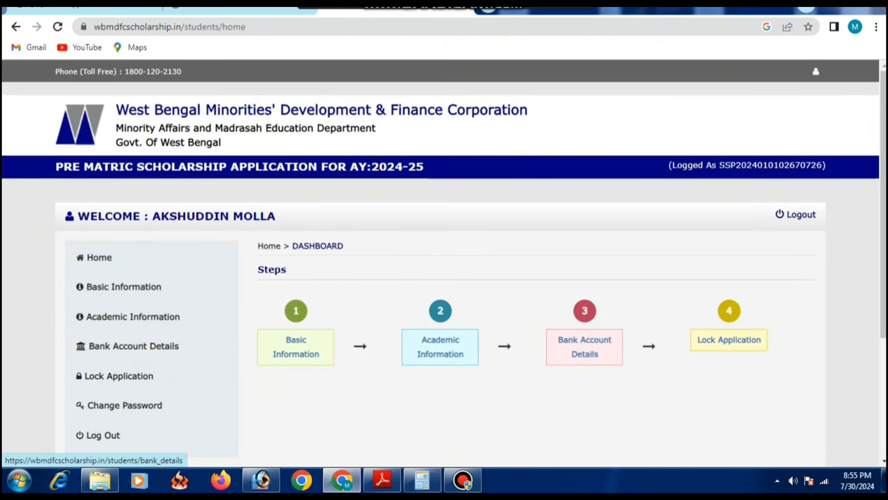
On Basic Information, set marital status to Un-Married and enter the guardian's name
click(119, 286)
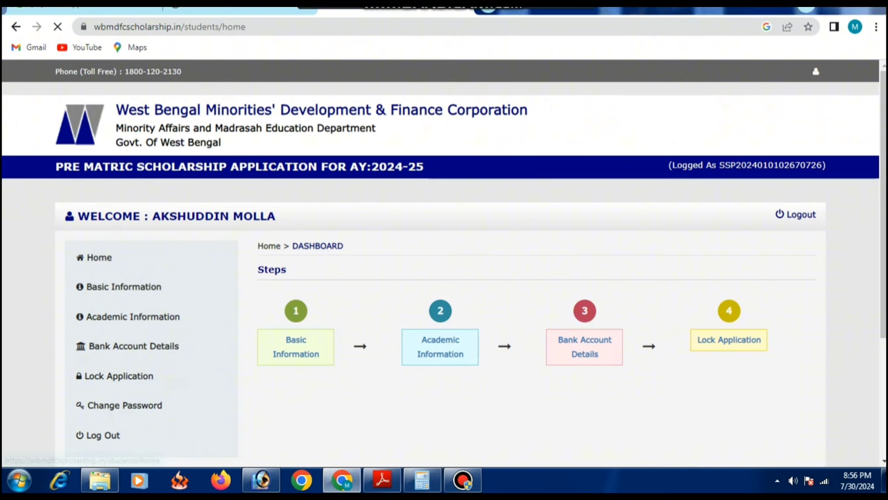
scroll(444, 278, down, 2)
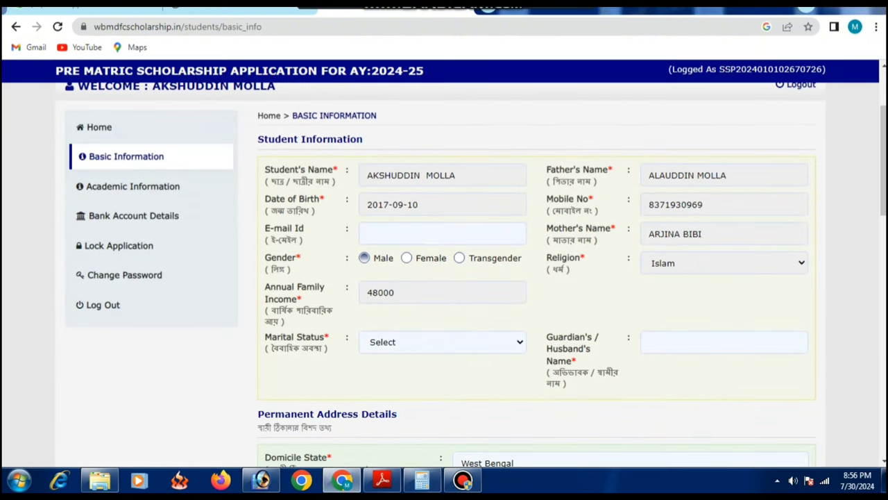
click(441, 341)
click(396, 381)
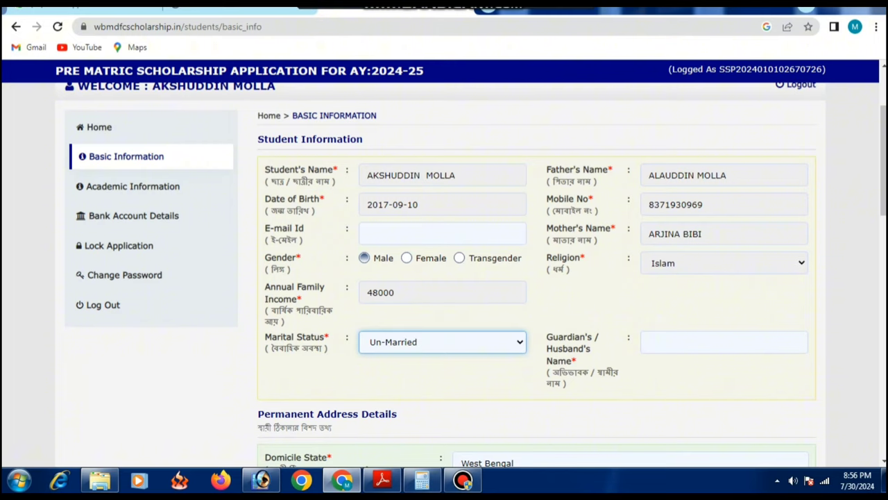
click(723, 341)
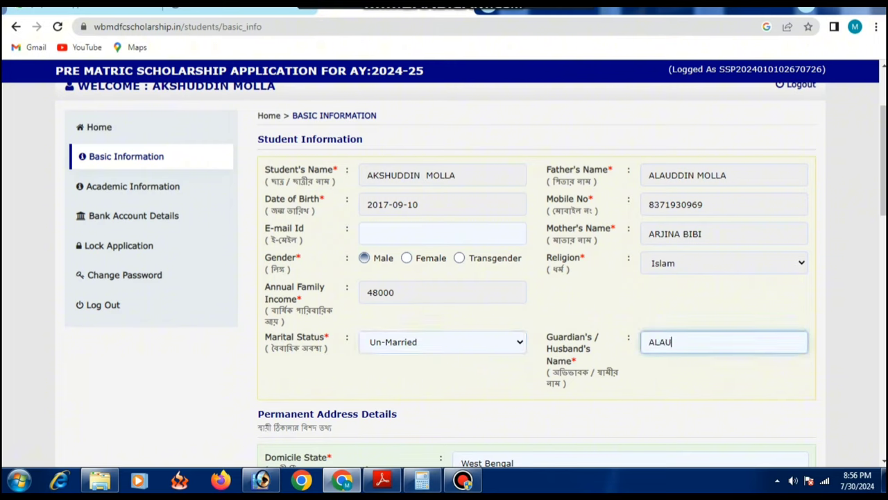
Fill in the permanent address, post office, police station and PIN code
scroll(444, 278, down, 2)
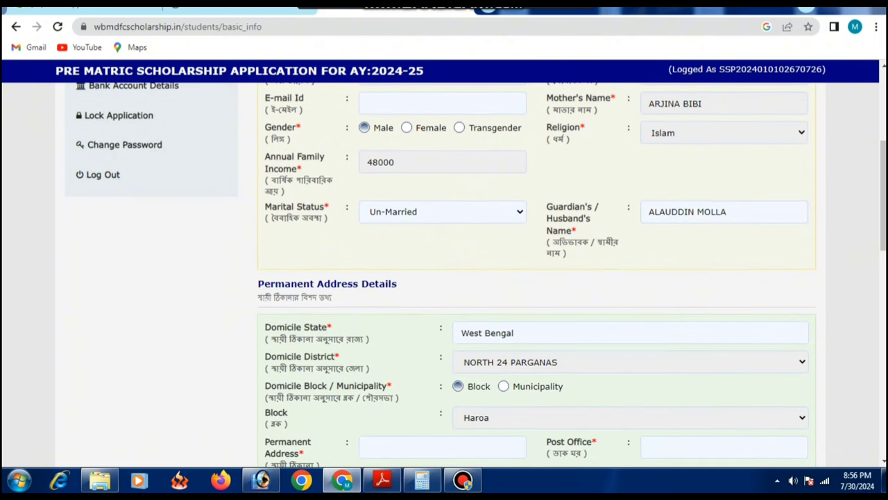
scroll(444, 278, down, 1)
click(442, 381)
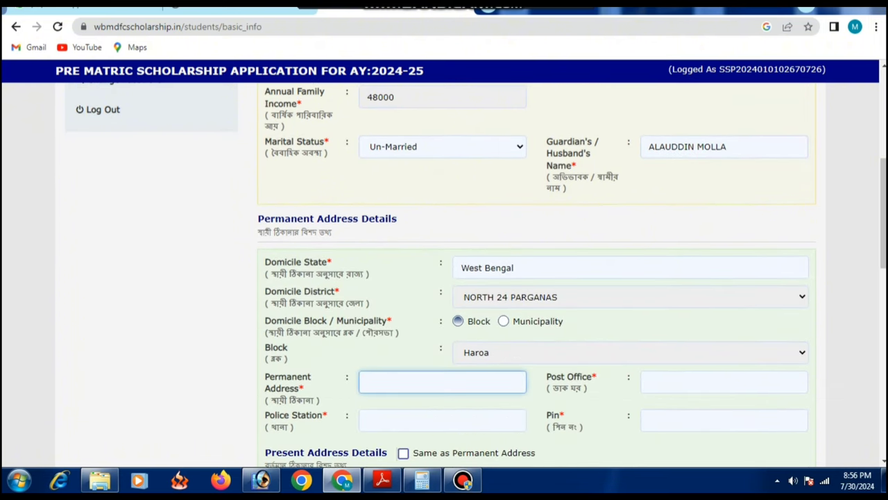
click(723, 382)
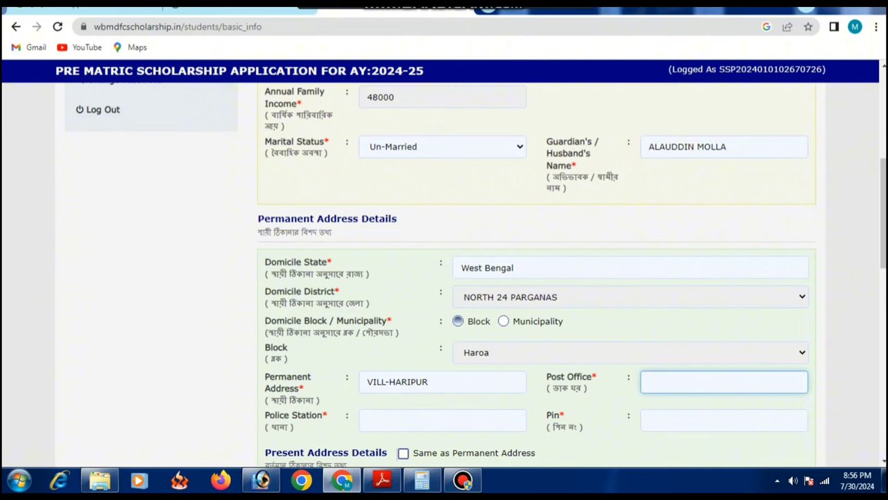
click(442, 419)
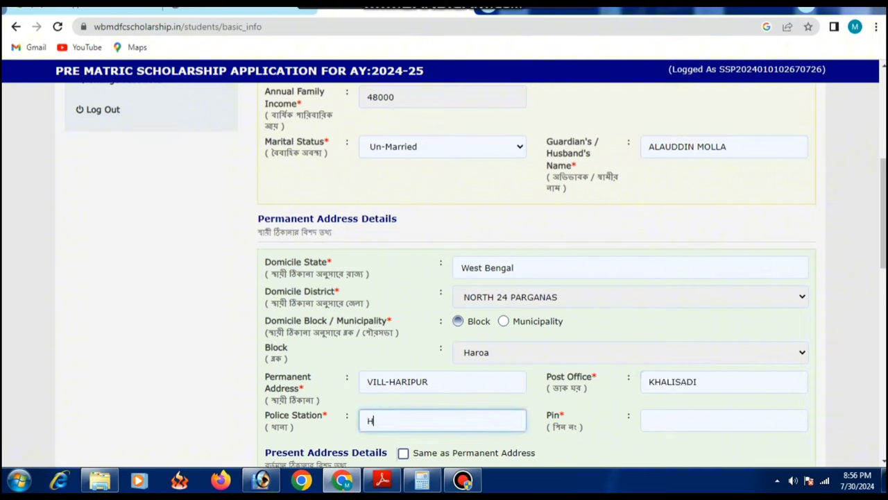
click(724, 420)
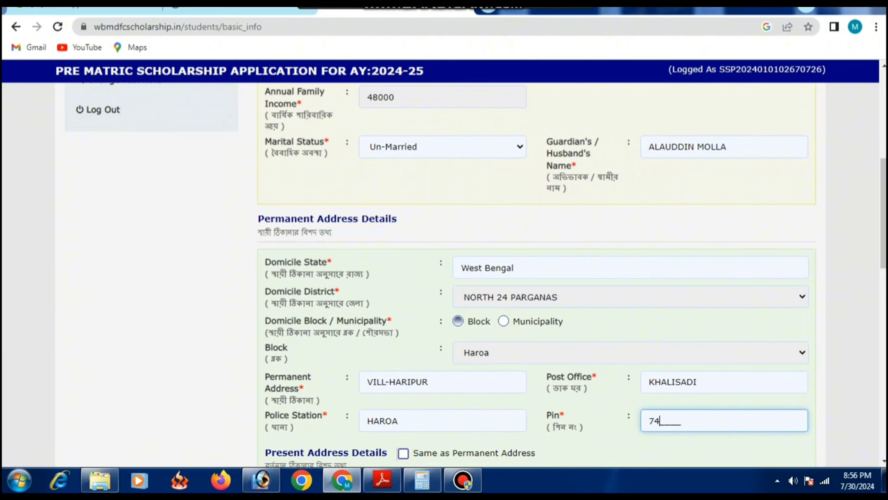
key(Tab)
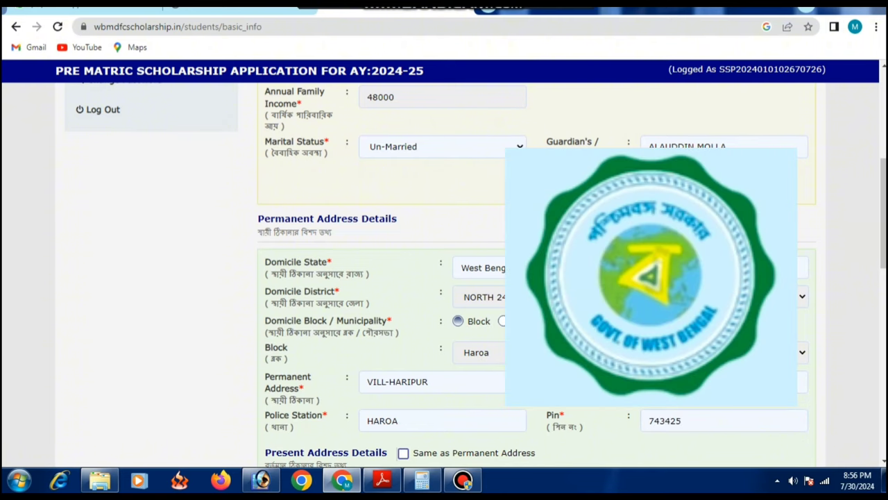
Tick Same as Permanent Address, then enter the Aadhaar number and its confirmation
scroll(534, 277, down, 2)
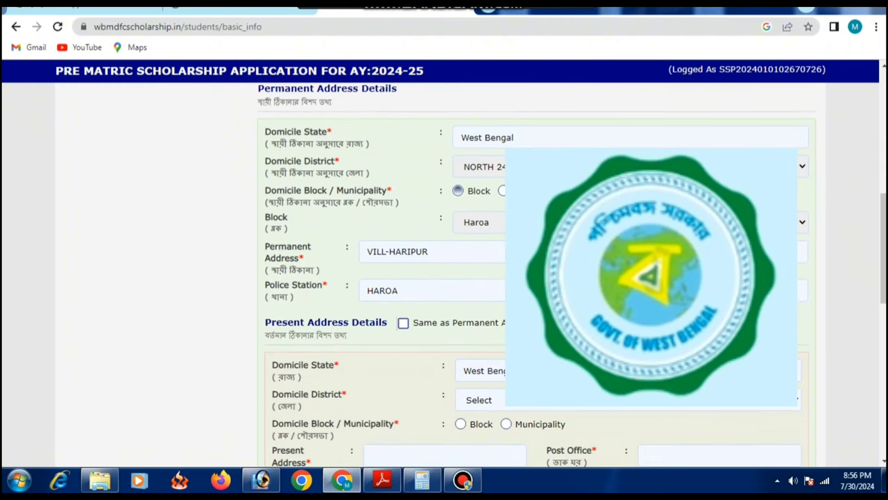
key(space)
key(space)
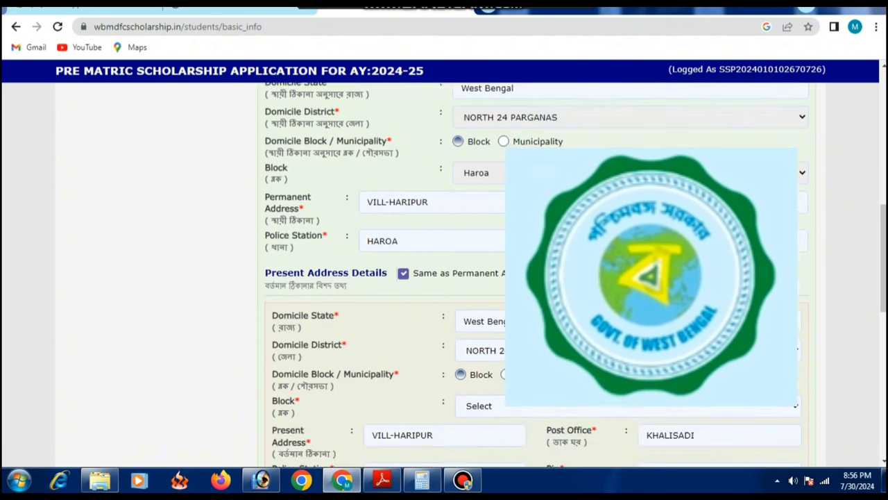
scroll(534, 278, down, 3)
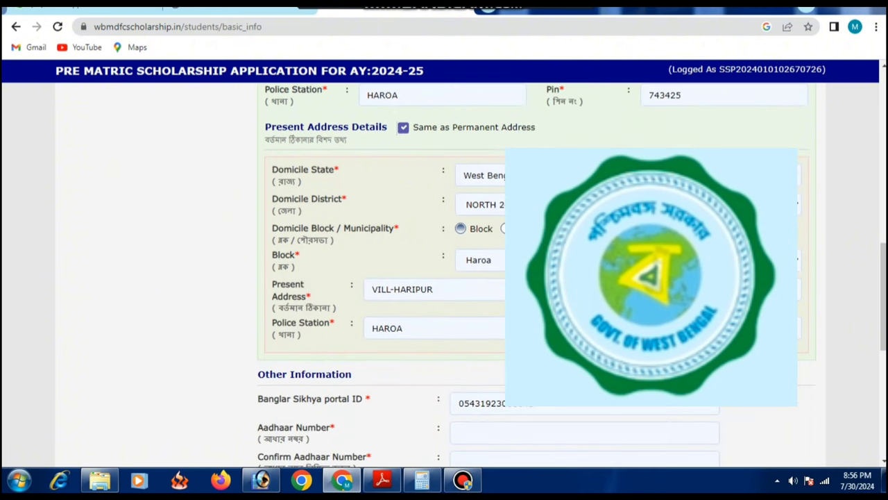
scroll(534, 277, down, 1)
click(479, 367)
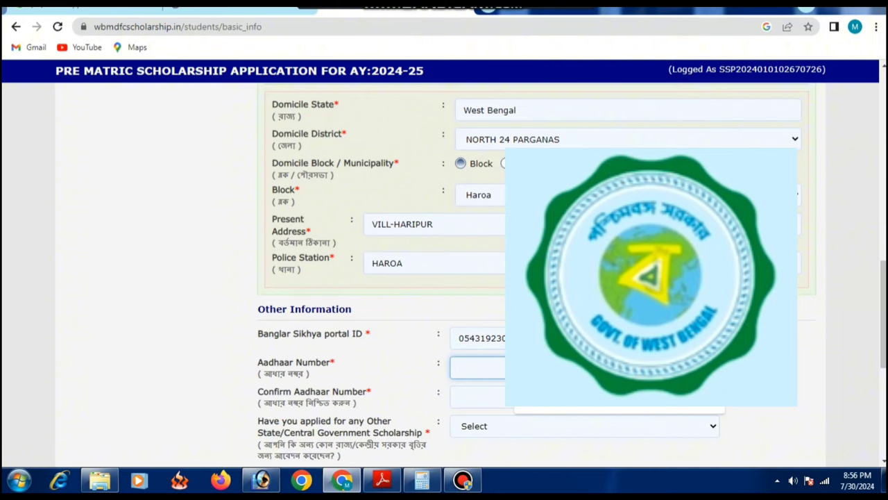
scroll(444, 277, down, 1)
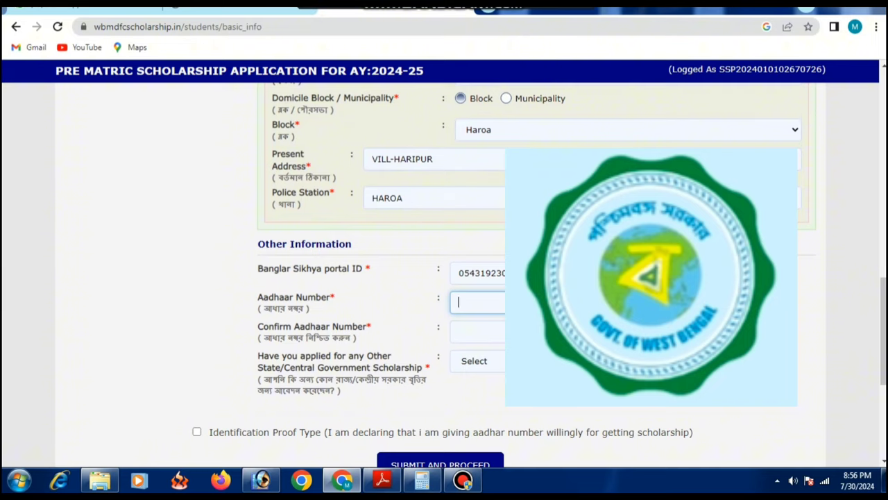
text(4••••••••••)
click(477, 331)
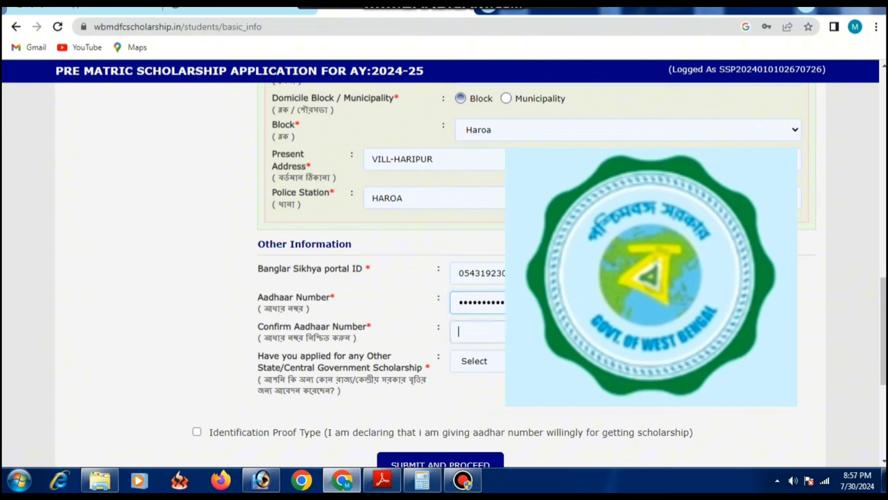
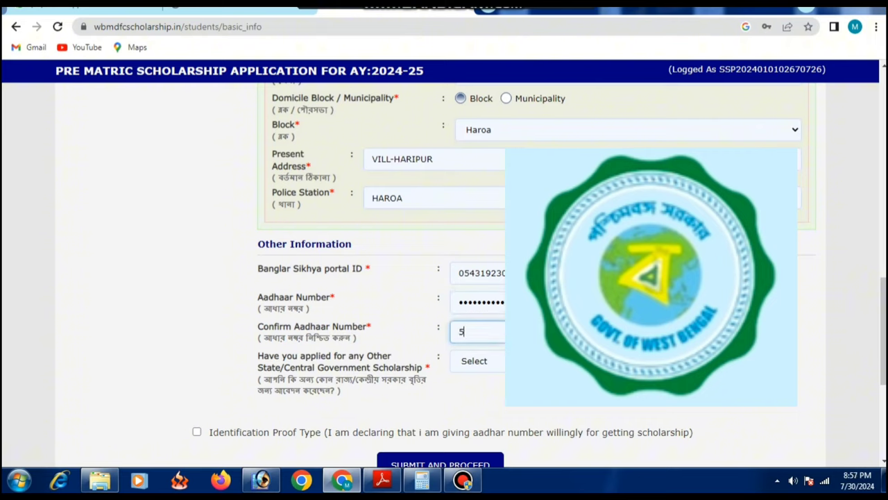
Answer No to other scholarships, tick the Aadhaar consent declaration, and submit
click(477, 361)
click(476, 382)
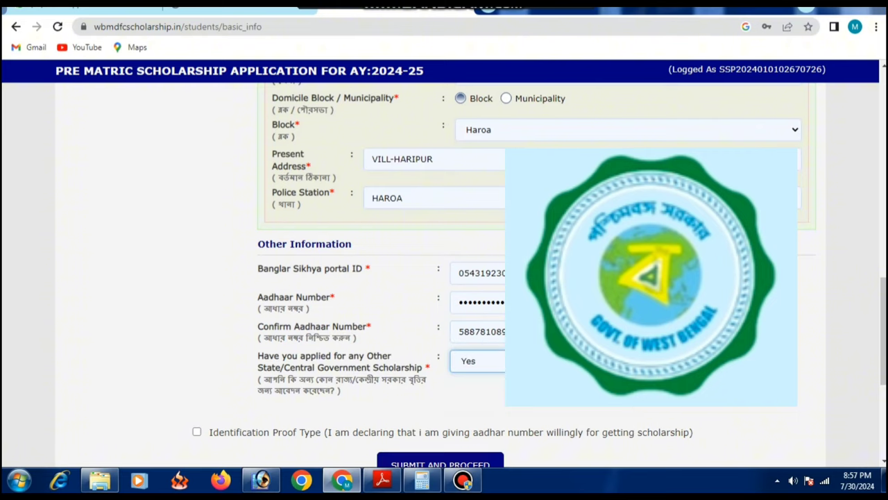
scroll(444, 277, down, 2)
click(478, 231)
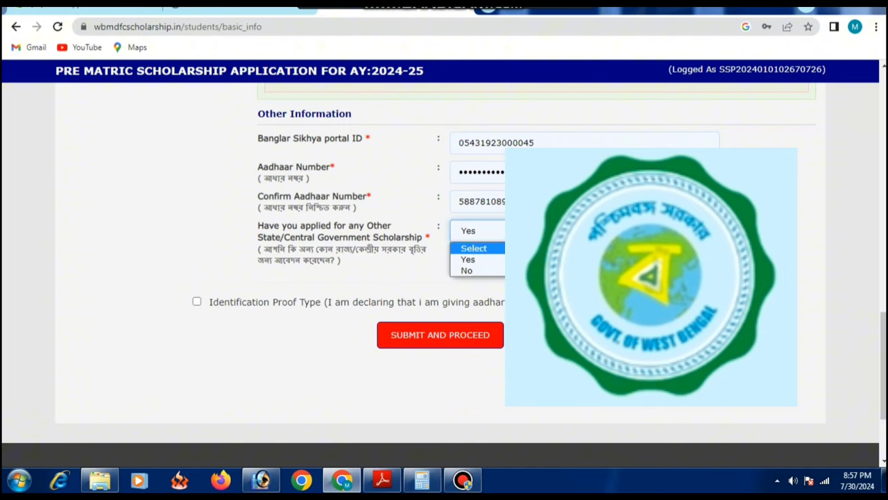
click(466, 270)
click(197, 301)
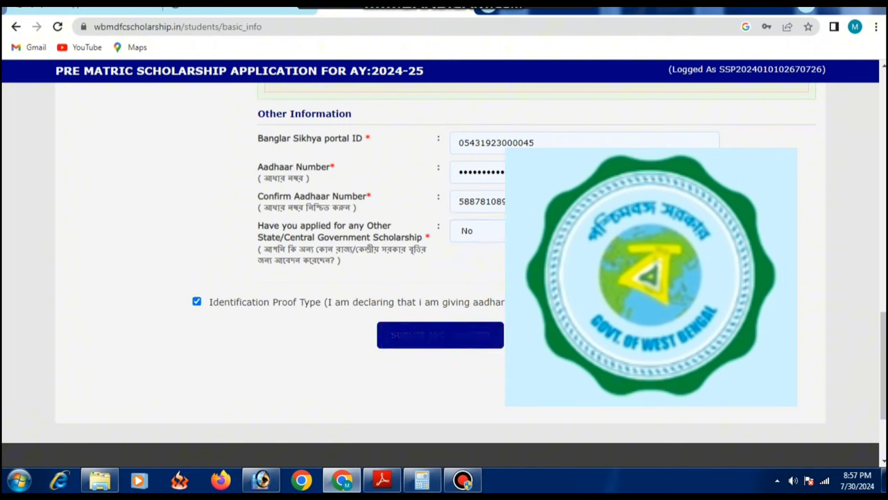
click(440, 335)
Dismiss the Aadhaar mismatch warning, re-paste the confirmation number, and resubmit the form
key(Return)
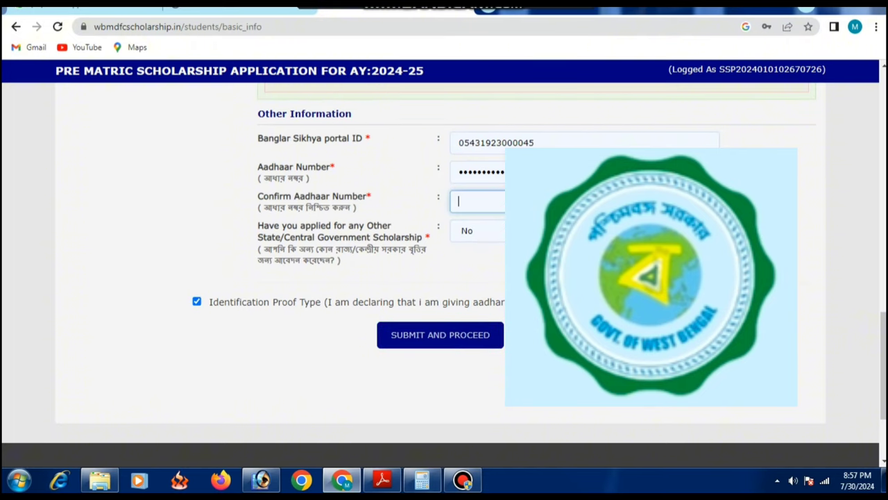
key(ctrl+v)
key(Return)
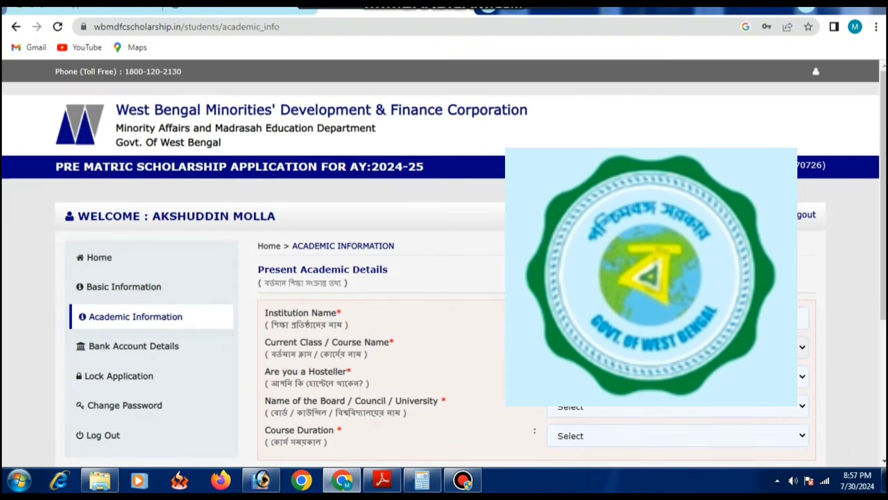
scroll(444, 263, down, 1)
click(677, 310)
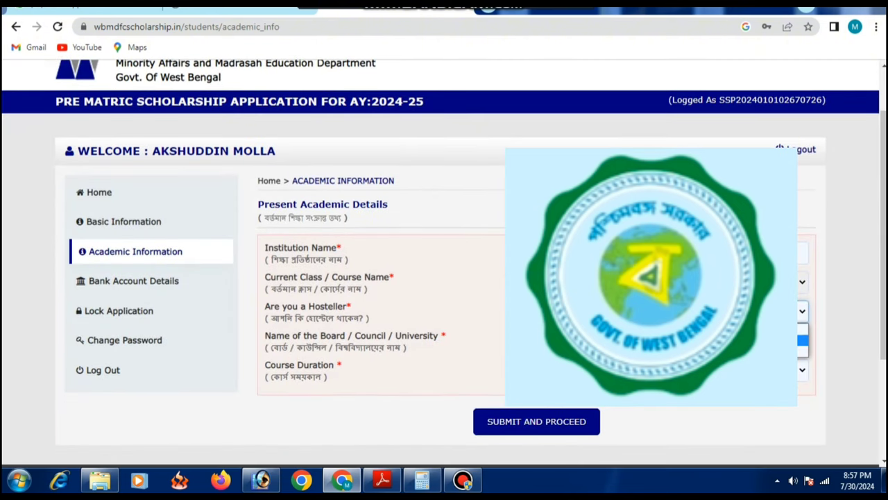